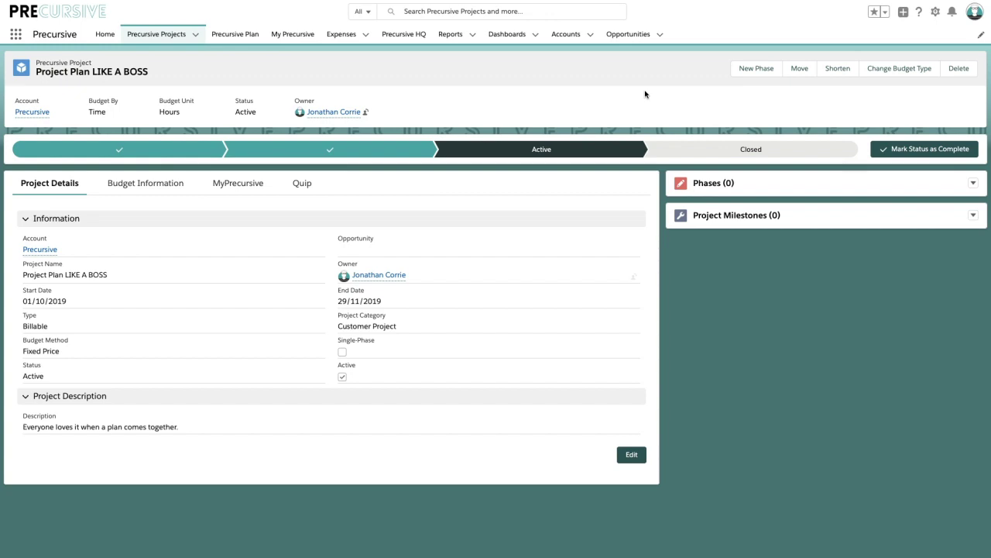
Review the project's budget information, return to the project details and start a new phase named Design
{"action": "left_click", "coordinate": [142, 186]}
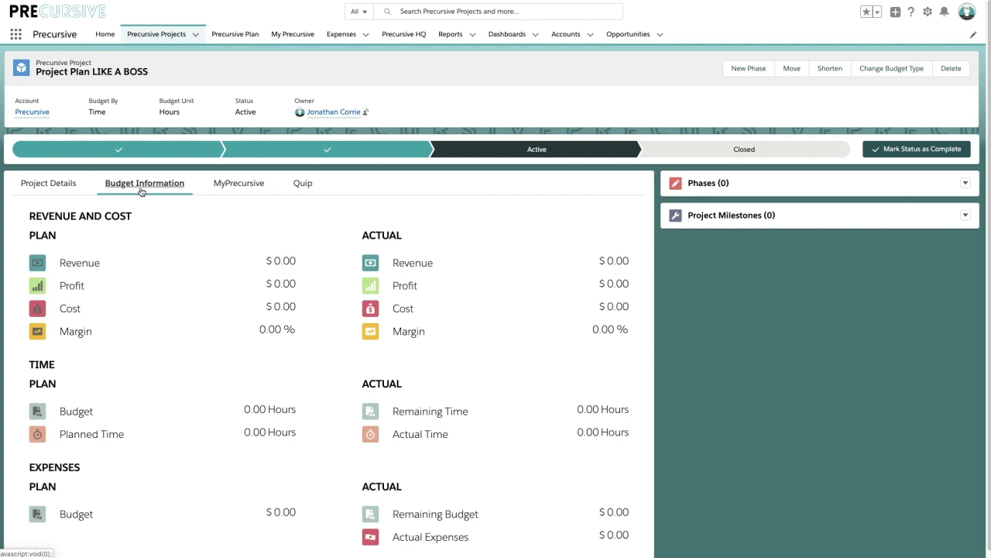
{"action": "left_click", "coordinate": [65, 184]}
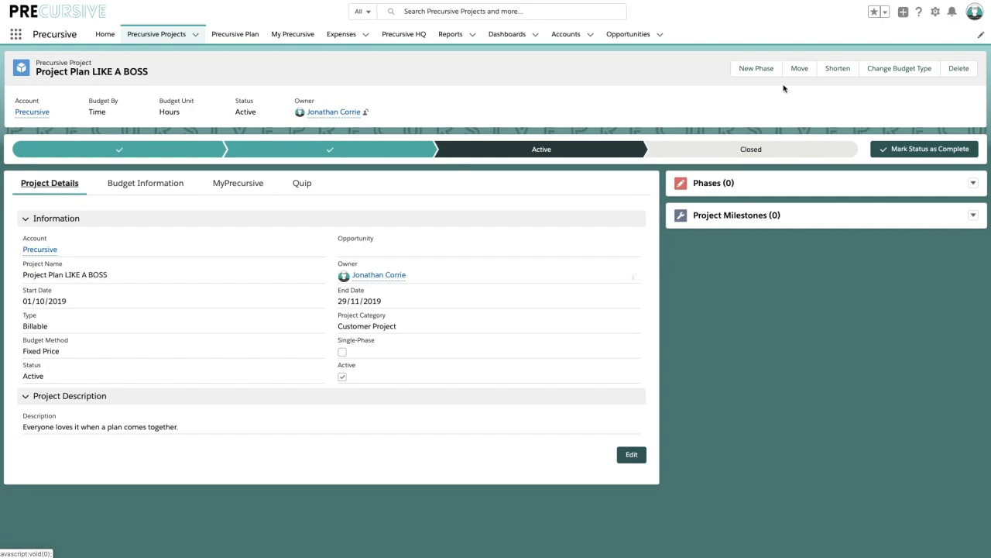
{"action": "left_click", "coordinate": [757, 69]}
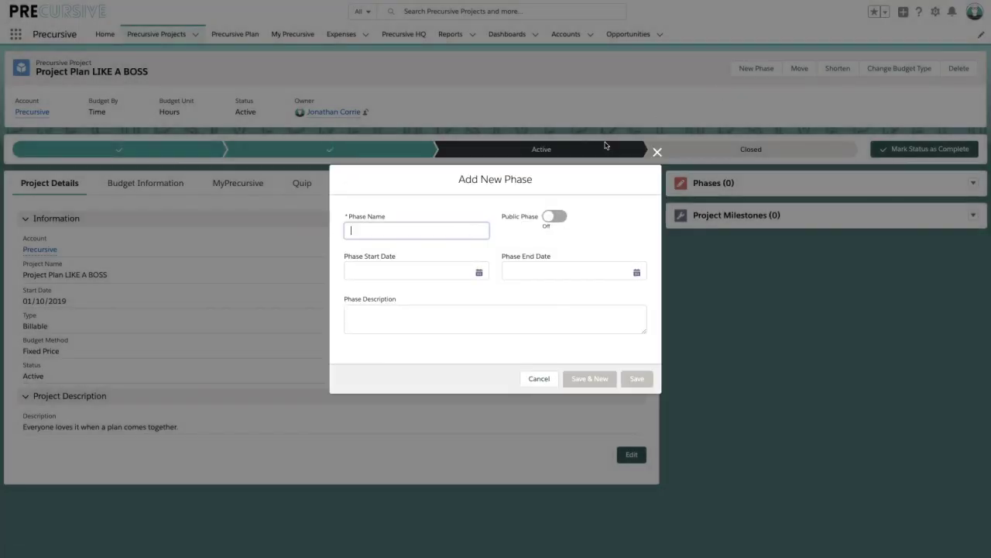
{"action": "left_click", "coordinate": [380, 225]}
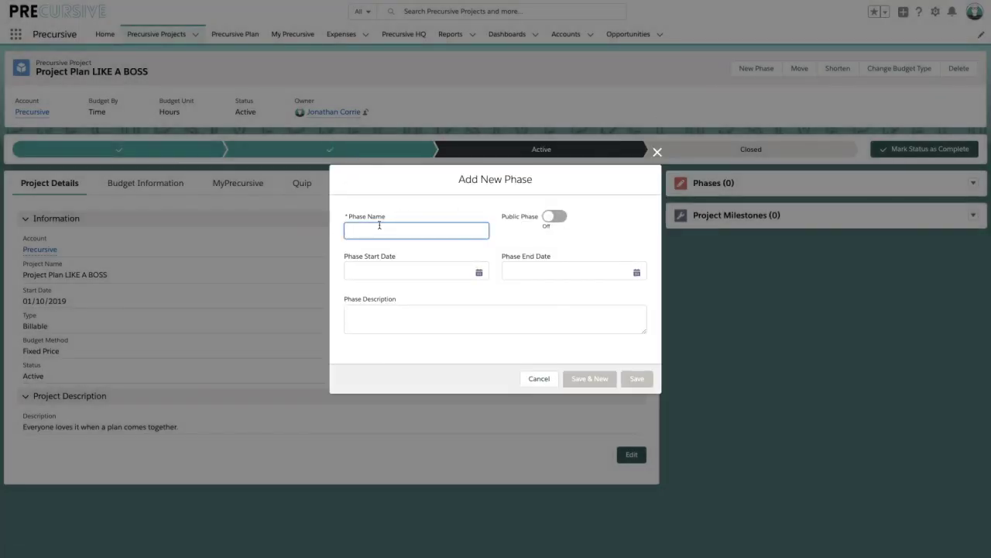
{"action": "type", "text": "Design"}
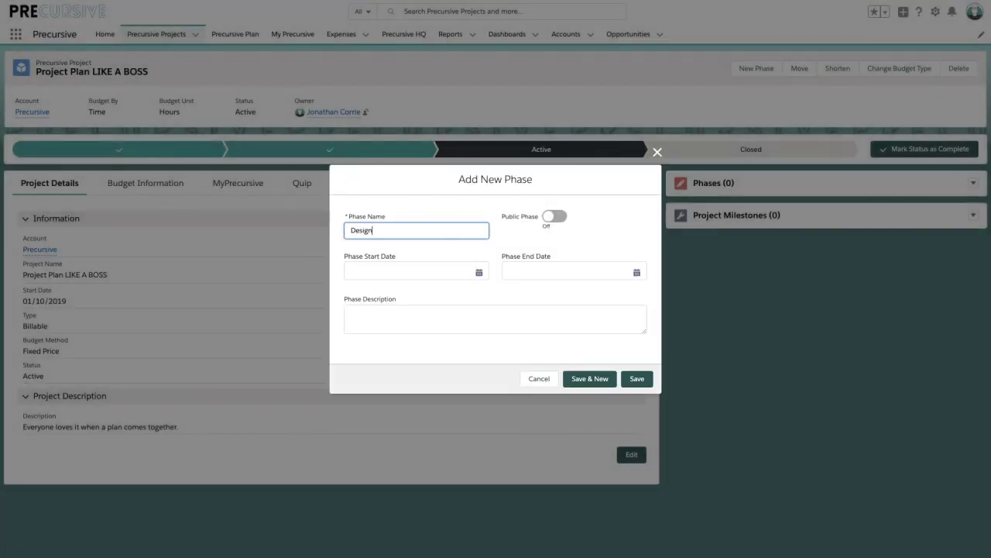
Set the Design phase to run from 01/10/2019 to 31/10/2019, make it public and save it, continuing with another new phase
{"action": "left_click", "coordinate": [479, 273]}
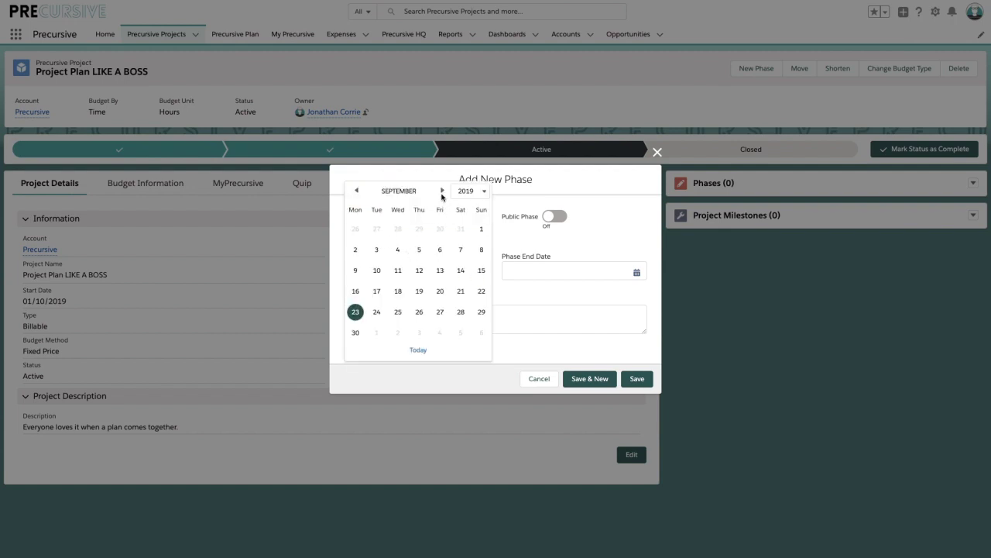
{"action": "left_click", "coordinate": [442, 191]}
{"action": "left_click", "coordinate": [377, 229]}
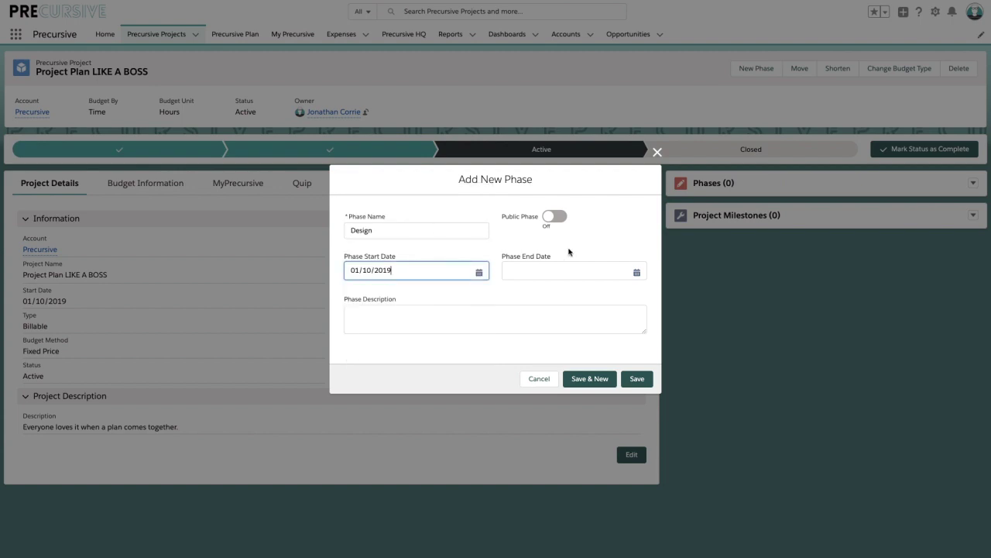
{"action": "left_click", "coordinate": [637, 273]}
{"action": "left_click", "coordinate": [600, 191]}
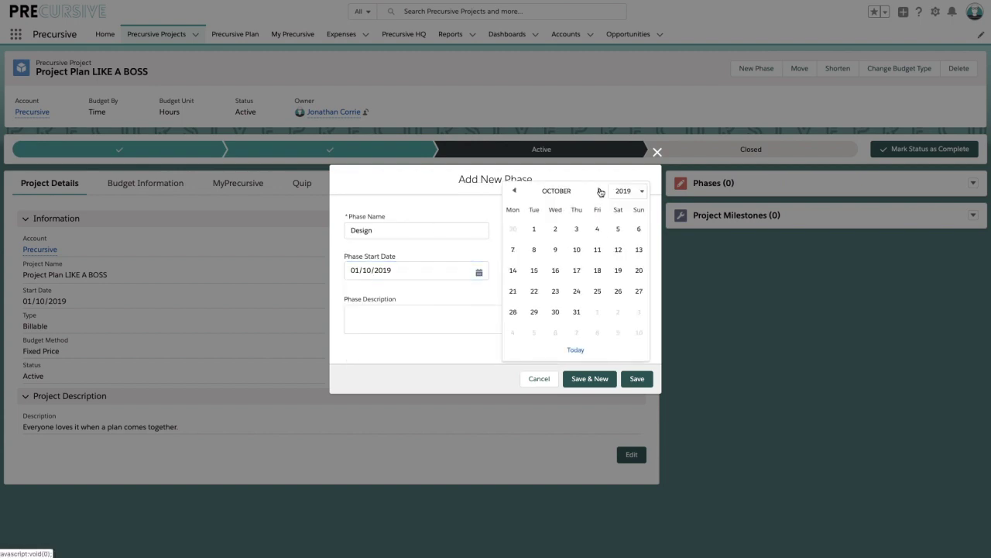
{"action": "left_click", "coordinate": [575, 312]}
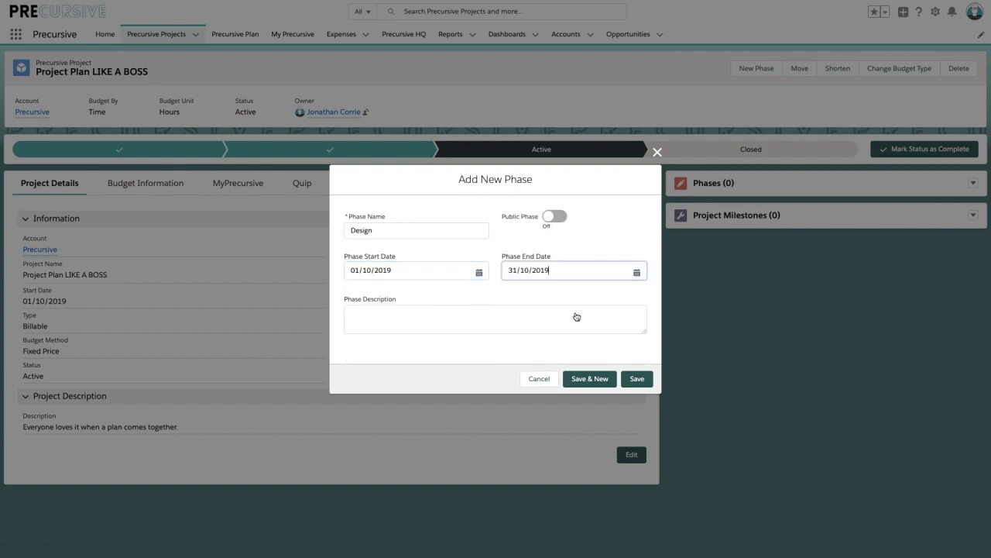
{"action": "left_click", "coordinate": [552, 217]}
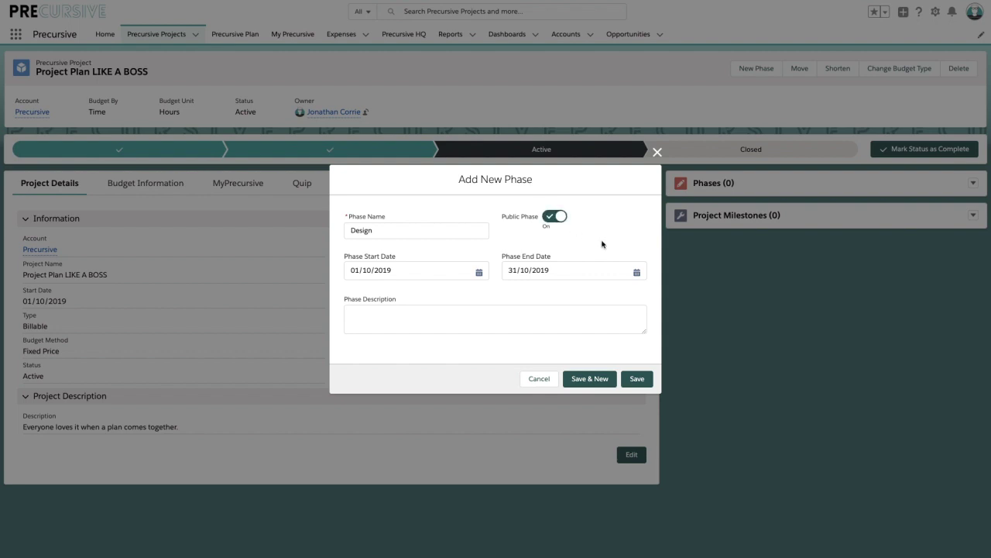
{"action": "left_click", "coordinate": [589, 379]}
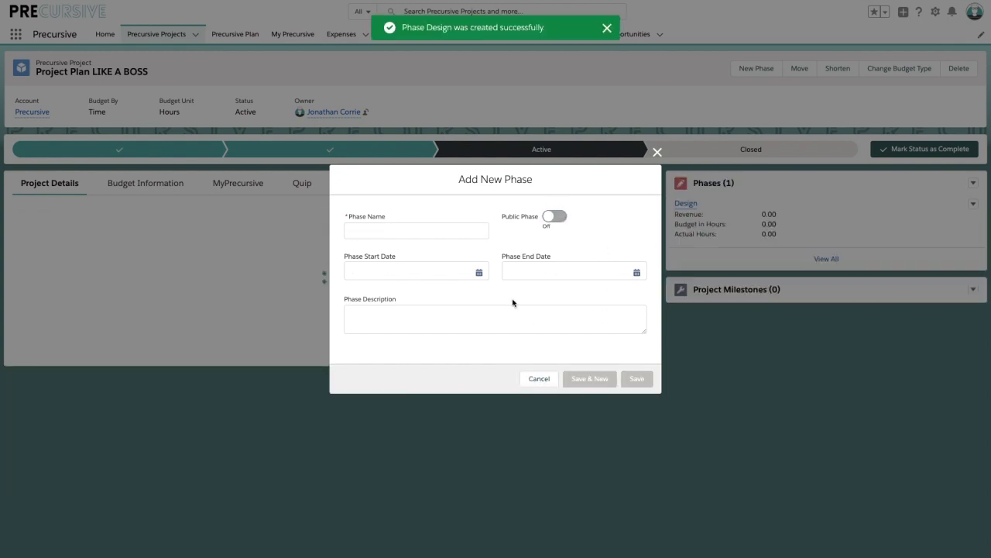
Name the second phase Build and save it to the project
{"action": "left_click", "coordinate": [375, 229]}
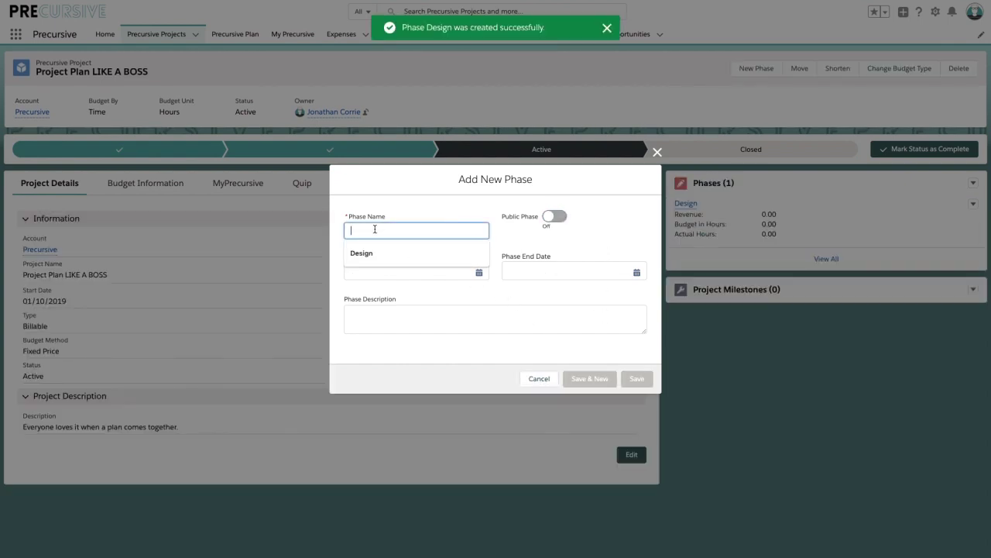
{"action": "type", "text": "Build"}
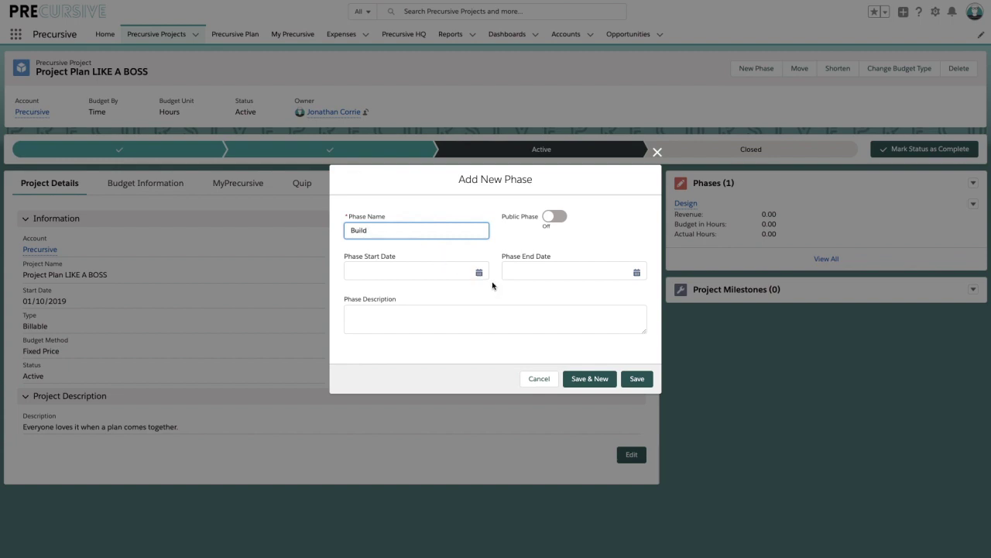
{"action": "left_click", "coordinate": [640, 383]}
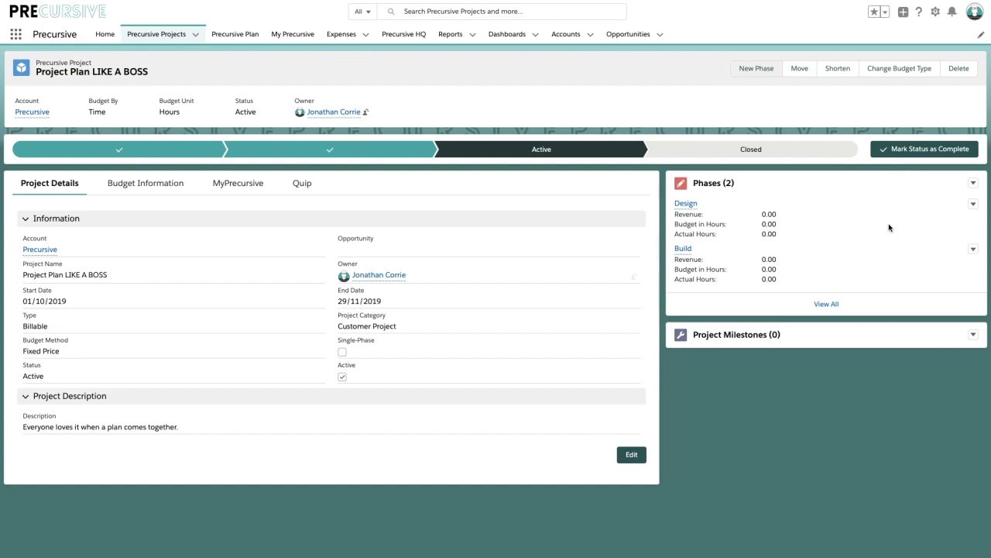
Open the Design phase for editing and set its revenue to 20,000
{"action": "left_click", "coordinate": [972, 203]}
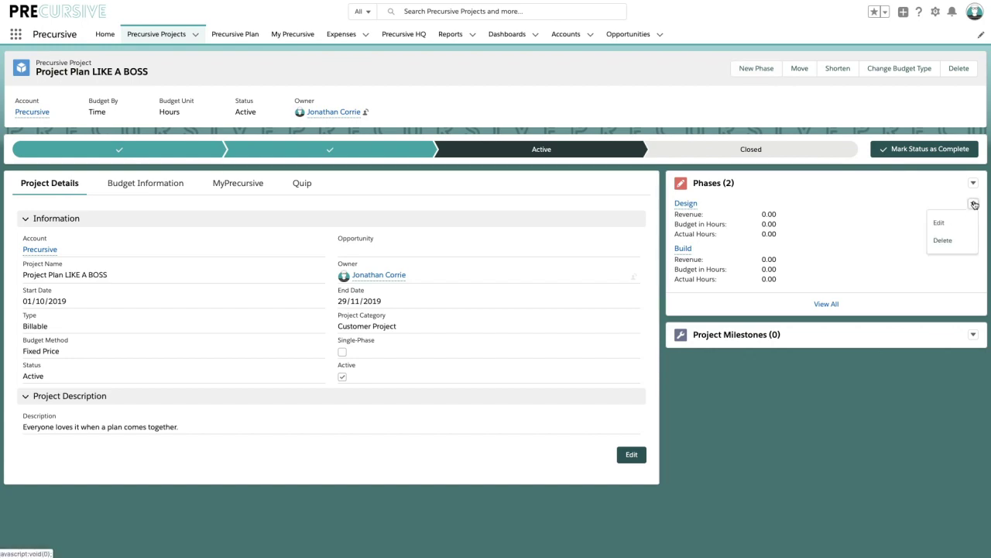
{"action": "left_click", "coordinate": [943, 222]}
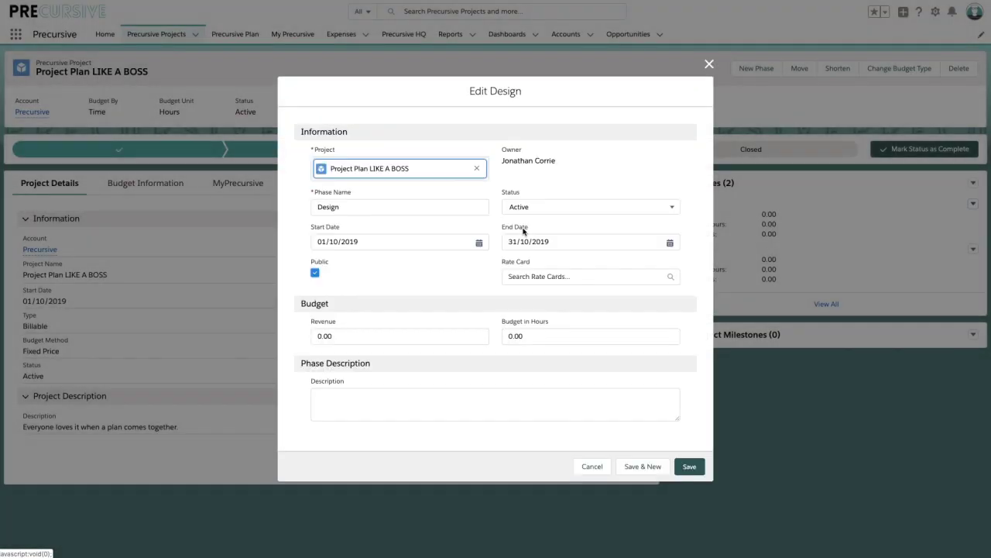
{"action": "left_click", "coordinate": [371, 334]}
{"action": "key", "text": "BackSpace"}
{"action": "key", "text": "BackSpace"}
{"action": "key", "text": "BackSpace"}
{"action": "key", "text": "BackSpace"}
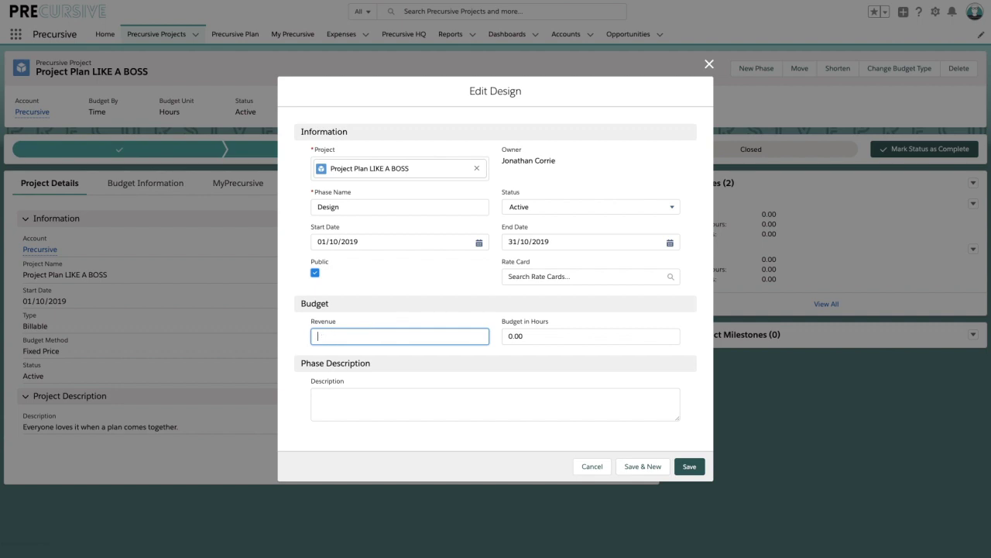
{"action": "type", "text": "20,000"}
{"action": "key", "text": "Tab"}
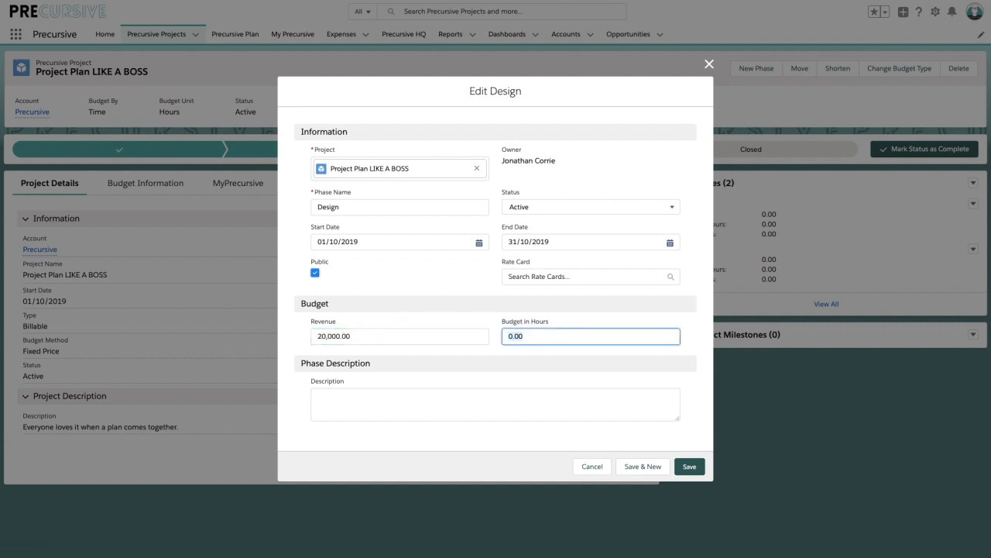
Set the Design phase's budget to 80 hours, assign the Awesome Rate Card and save the phase
{"action": "key", "text": "BackSpace"}
{"action": "type", "text": "80"}
{"action": "left_click", "coordinate": [524, 280]}
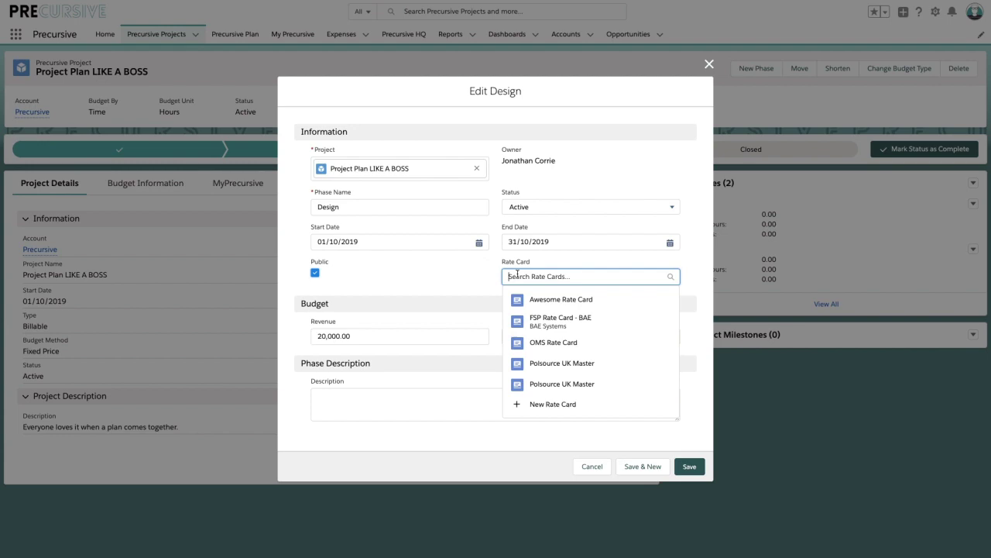
{"action": "left_click", "coordinate": [561, 299]}
{"action": "left_click", "coordinate": [690, 466]}
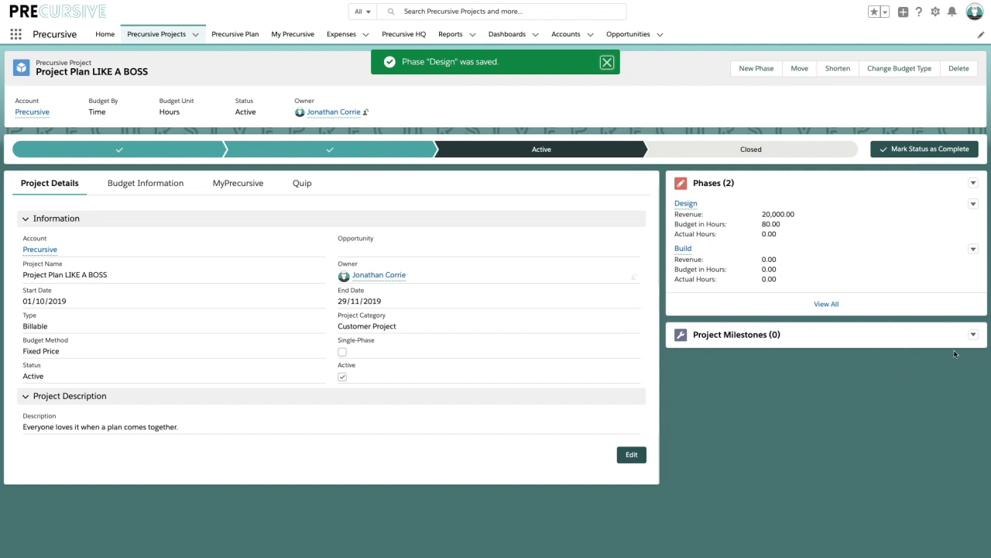
Start a new project milestone named "Requirements doc ready for our customer" with a due date of 31/10/2019
{"action": "left_click", "coordinate": [974, 337]}
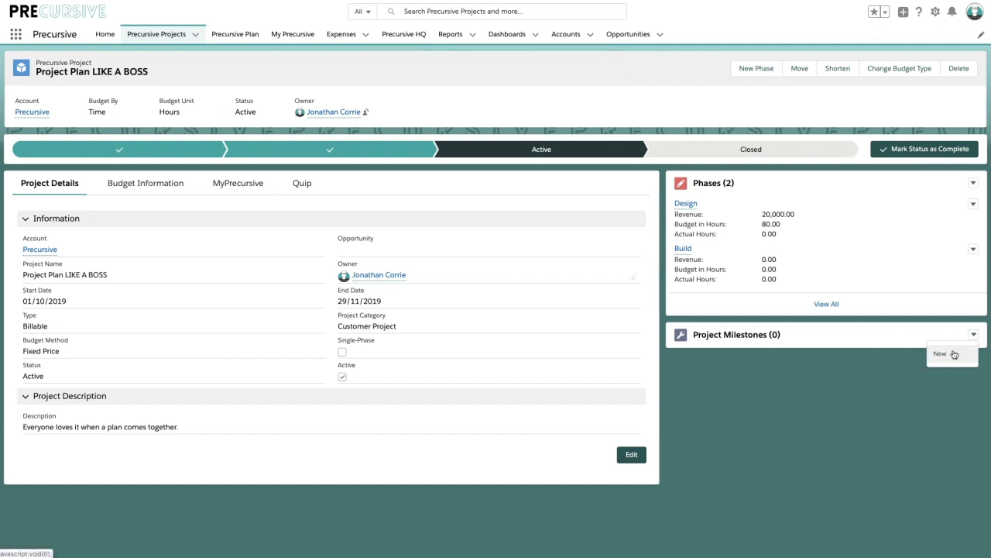
{"action": "left_click", "coordinate": [949, 353]}
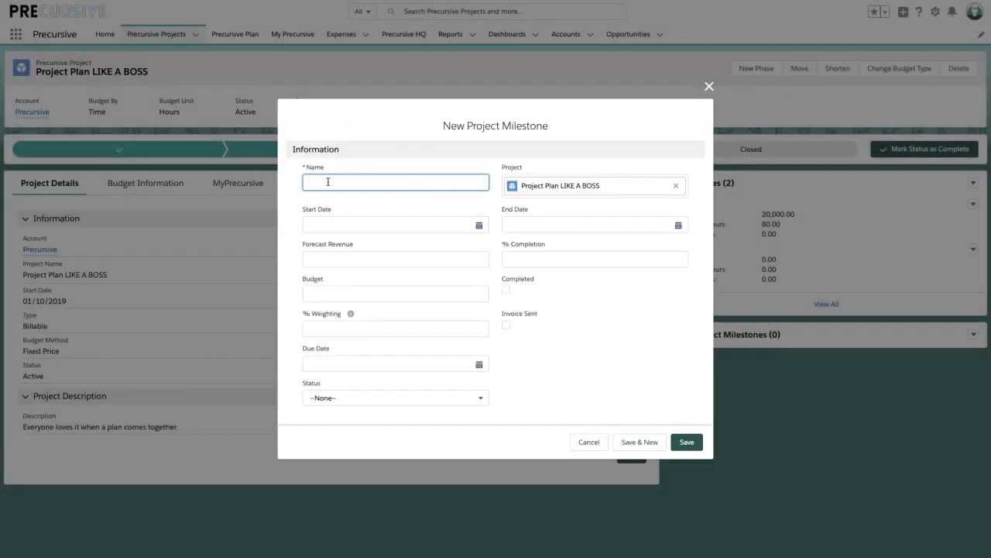
{"action": "type", "text": "Requirements doc ready for our customer"}
{"action": "left_click", "coordinate": [357, 363]}
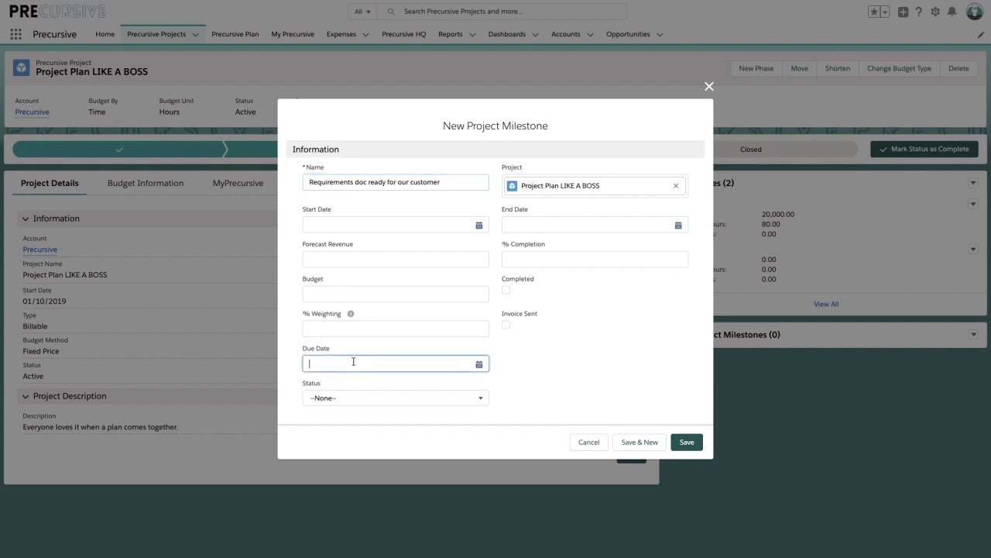
{"action": "left_click", "coordinate": [400, 252]}
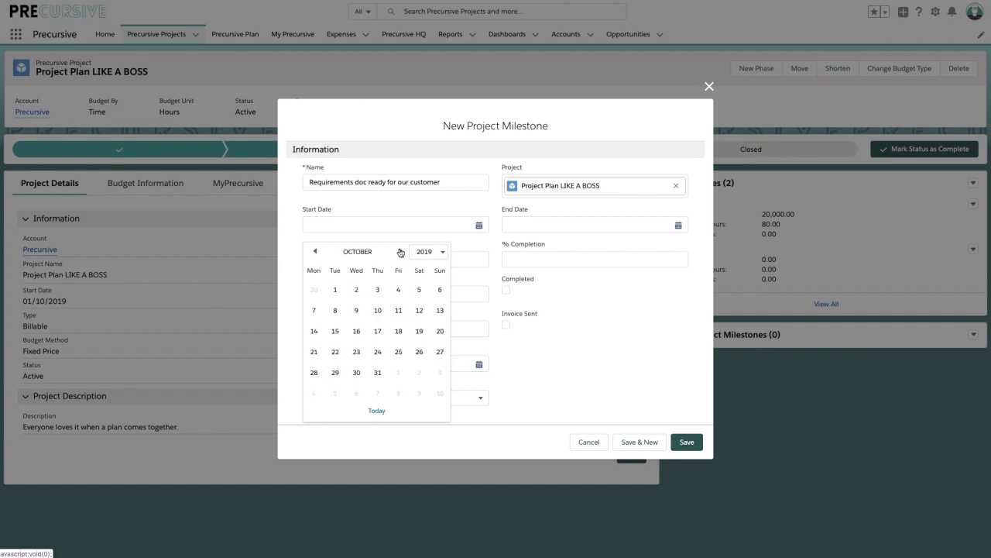
{"action": "left_click", "coordinate": [378, 372]}
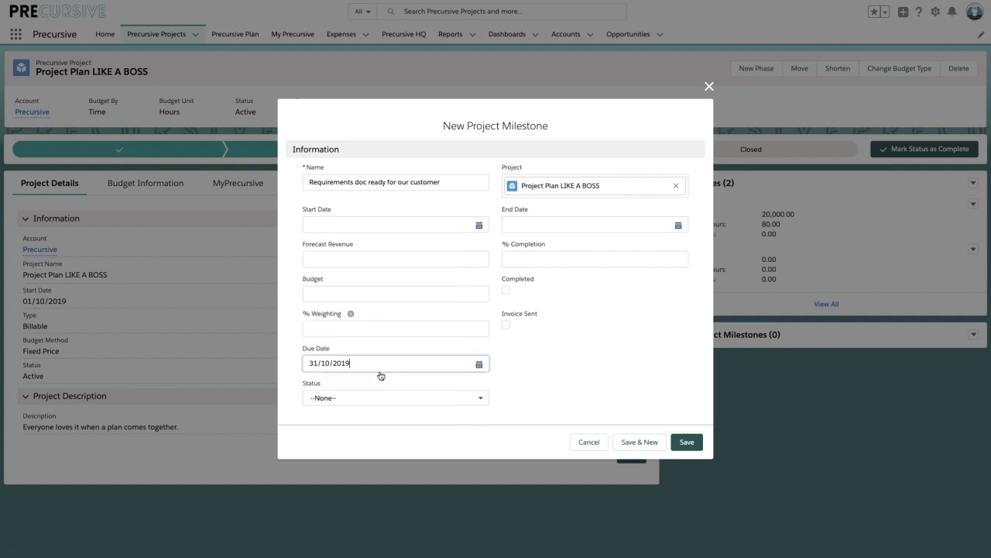
Set the milestone's completion to 0% and its status to In progress, and save it
{"action": "left_click", "coordinate": [552, 259]}
{"action": "type", "text": "0"}
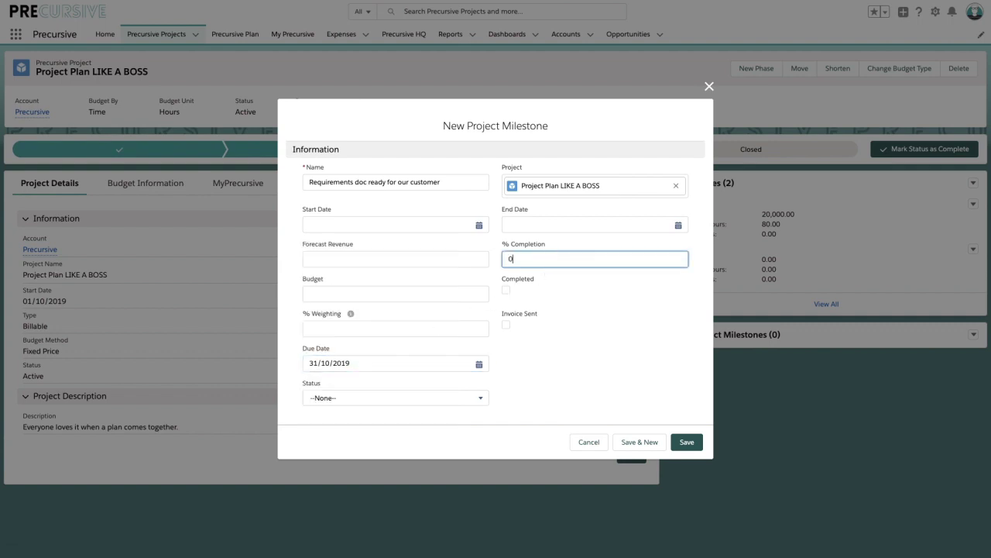
{"action": "left_click", "coordinate": [622, 290]}
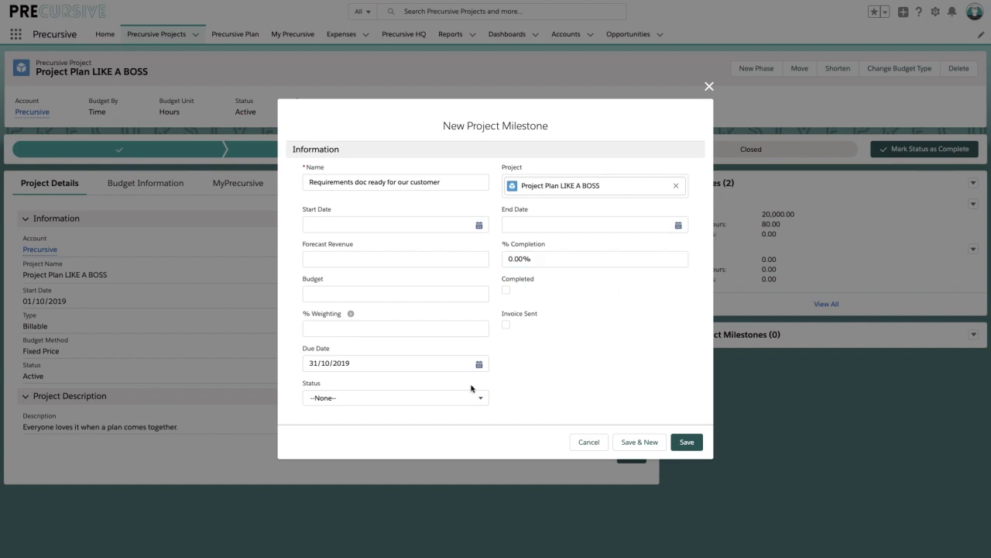
{"action": "left_click", "coordinate": [458, 399]}
{"action": "left_click", "coordinate": [391, 374]}
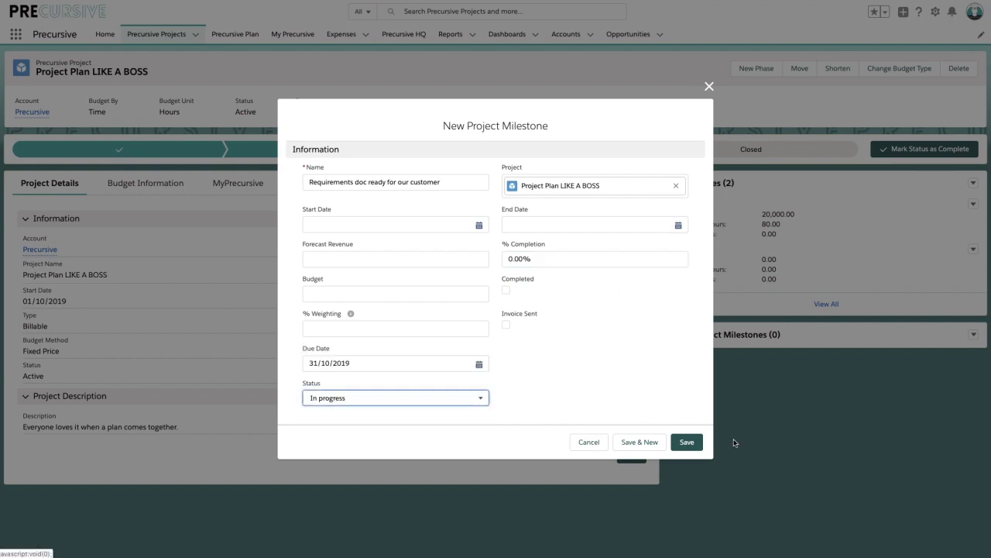
{"action": "left_click", "coordinate": [686, 441]}
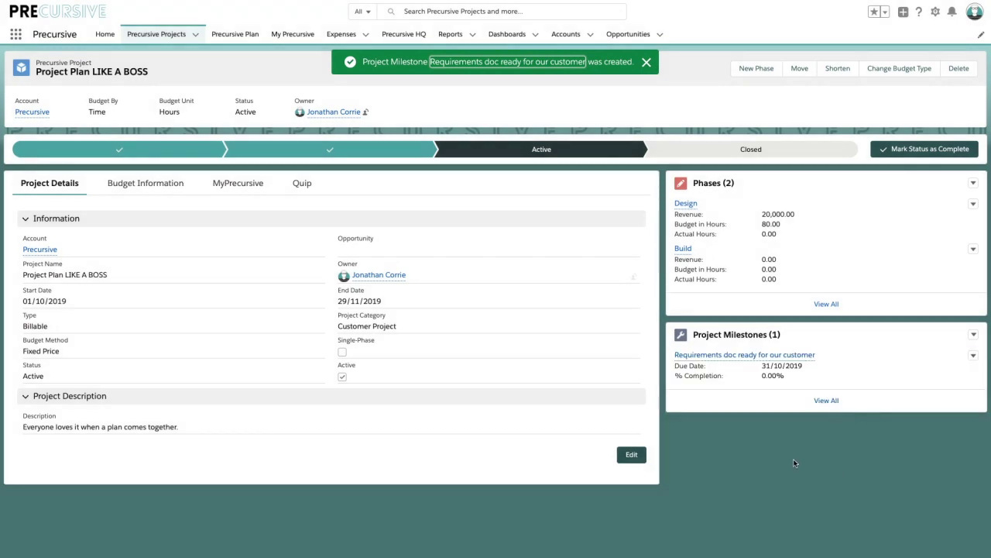
Open the Design phase record, review its budget information and return to the phase details
{"action": "left_click", "coordinate": [686, 206]}
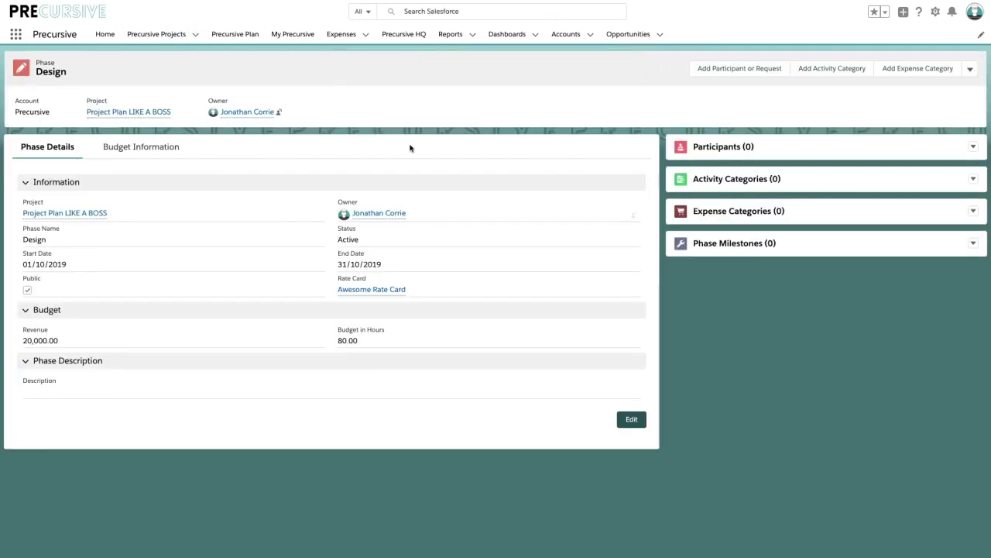
{"action": "left_click", "coordinate": [155, 150]}
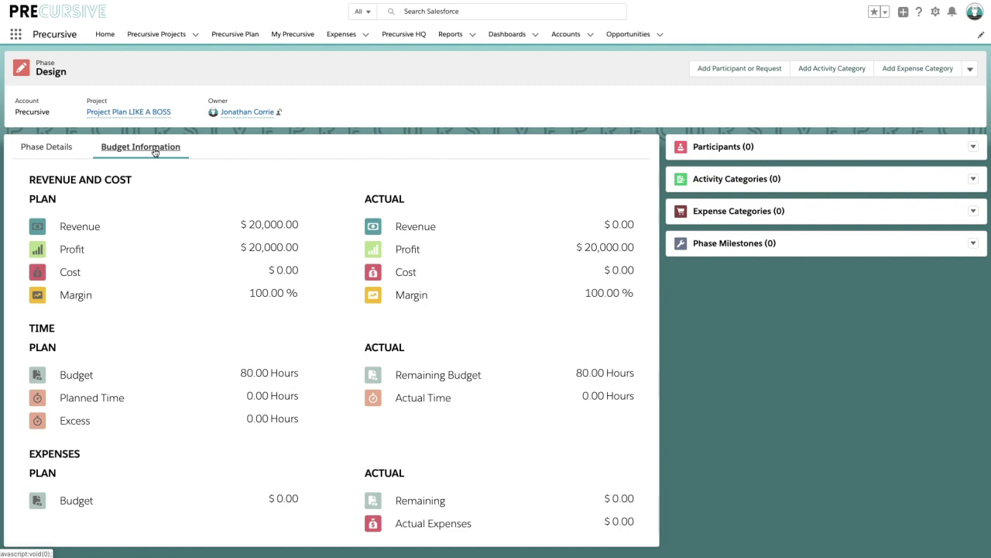
{"action": "left_click", "coordinate": [45, 148]}
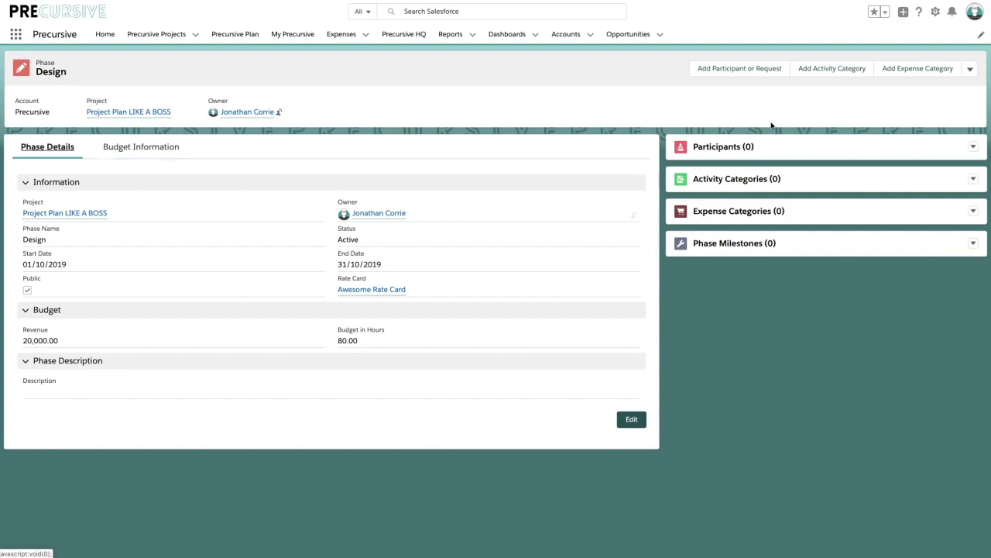
Add a resource request for the Project Manager role to the Design phase, saving it to continue with time scheduling
{"action": "left_click", "coordinate": [749, 68]}
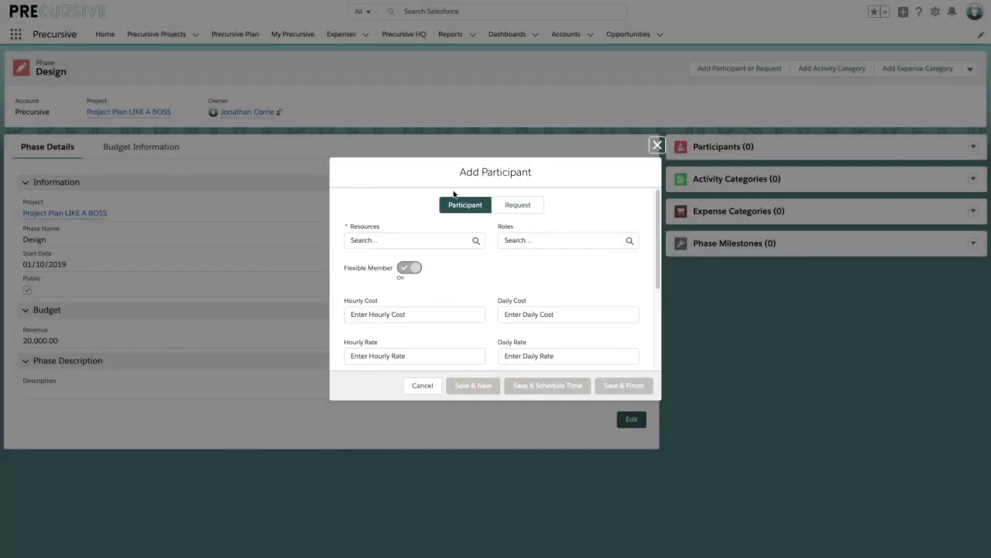
{"action": "left_click", "coordinate": [516, 206]}
{"action": "left_click", "coordinate": [515, 240]}
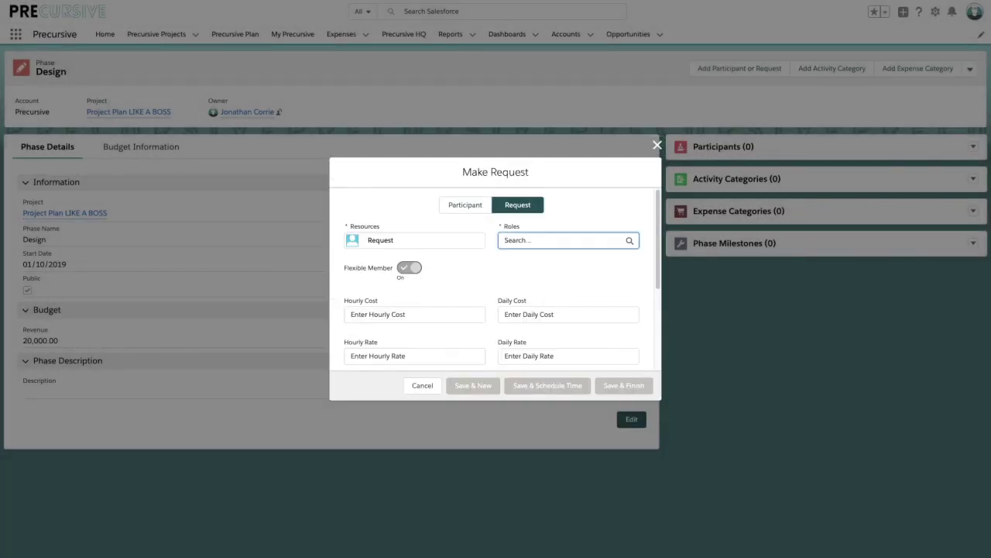
{"action": "type", "text": "project"}
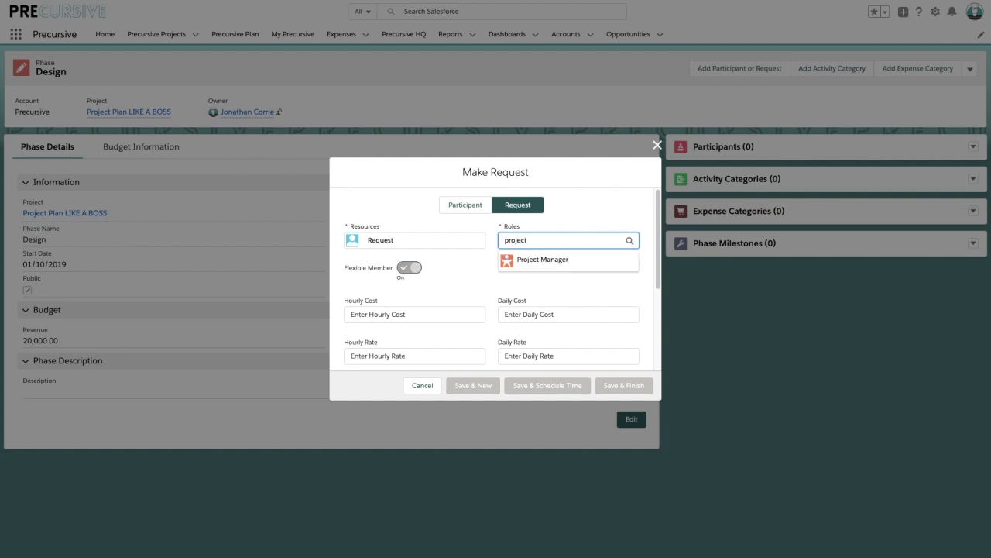
{"action": "left_click", "coordinate": [549, 258]}
{"action": "scroll", "coordinate": [581, 299], "scroll_direction": "down", "scroll_amount": 2}
{"action": "scroll", "coordinate": [581, 299], "scroll_direction": "down", "scroll_amount": 1}
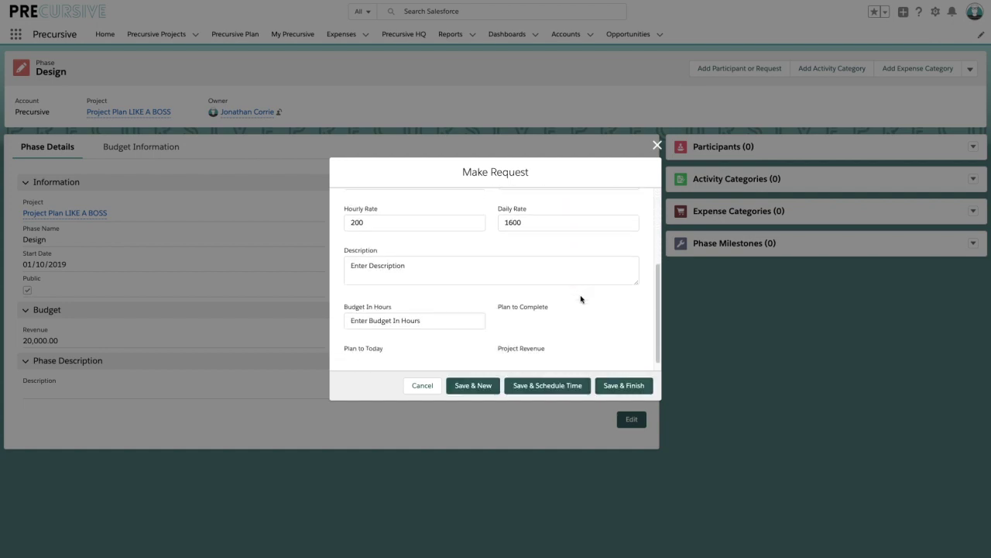
{"action": "left_click", "coordinate": [534, 383]}
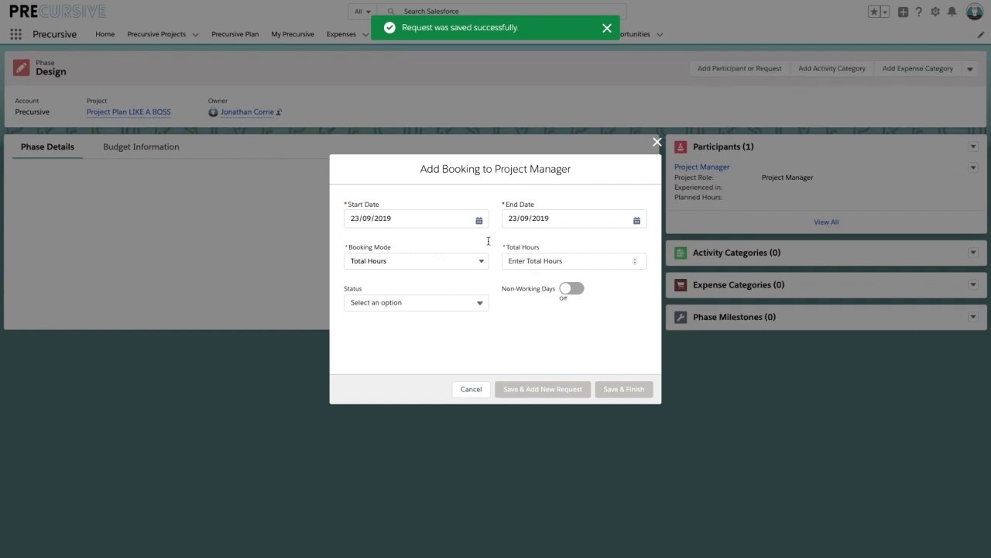
Set the Project Manager booking to start on 01/10/2019 and end on 31/10/2019
{"action": "left_click", "coordinate": [440, 221]}
{"action": "left_click", "coordinate": [441, 201]}
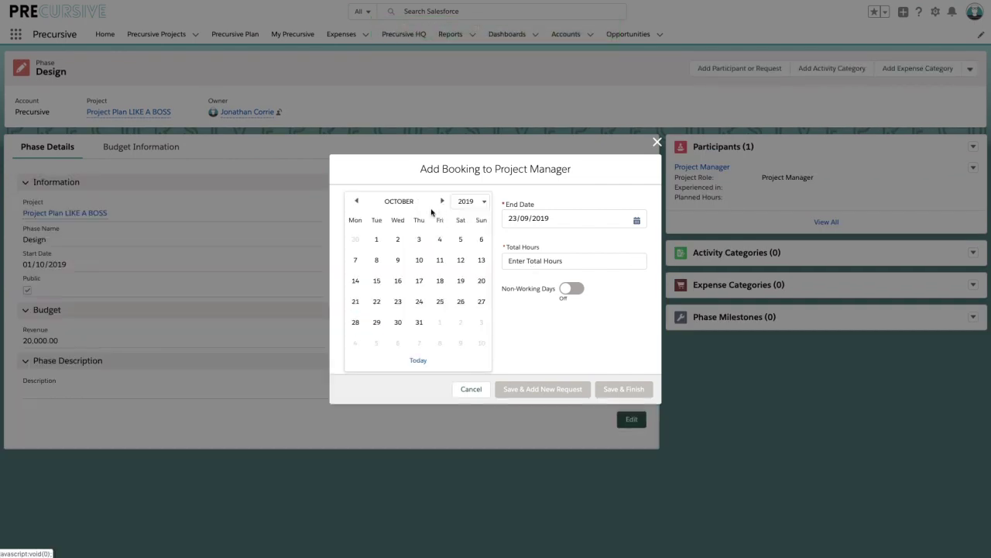
{"action": "left_click", "coordinate": [377, 239]}
{"action": "left_click", "coordinate": [566, 220]}
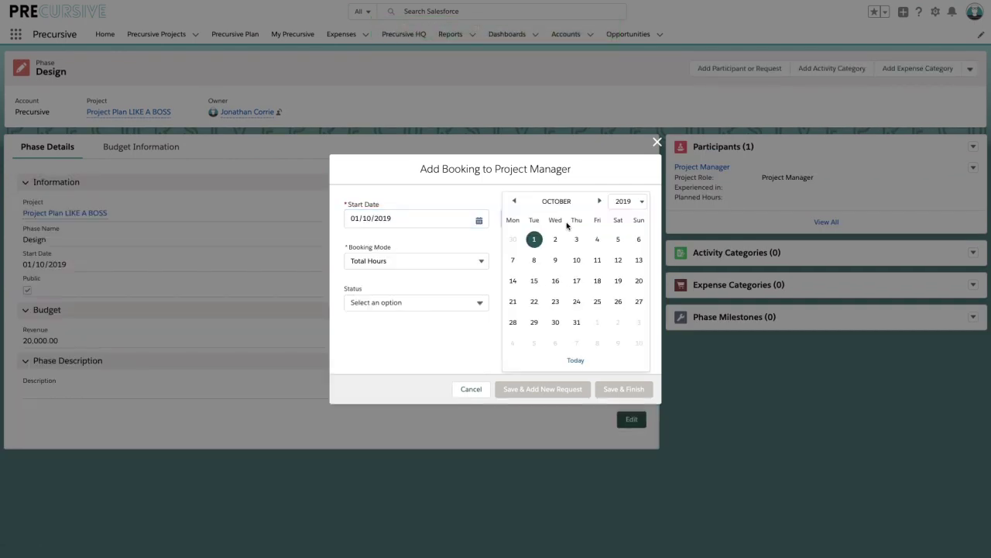
{"action": "left_click", "coordinate": [583, 322]}
Book the Project Manager by Hours Per Day at 8 hours with Confirmed status, and save the booking to finish
{"action": "left_click", "coordinate": [462, 264]}
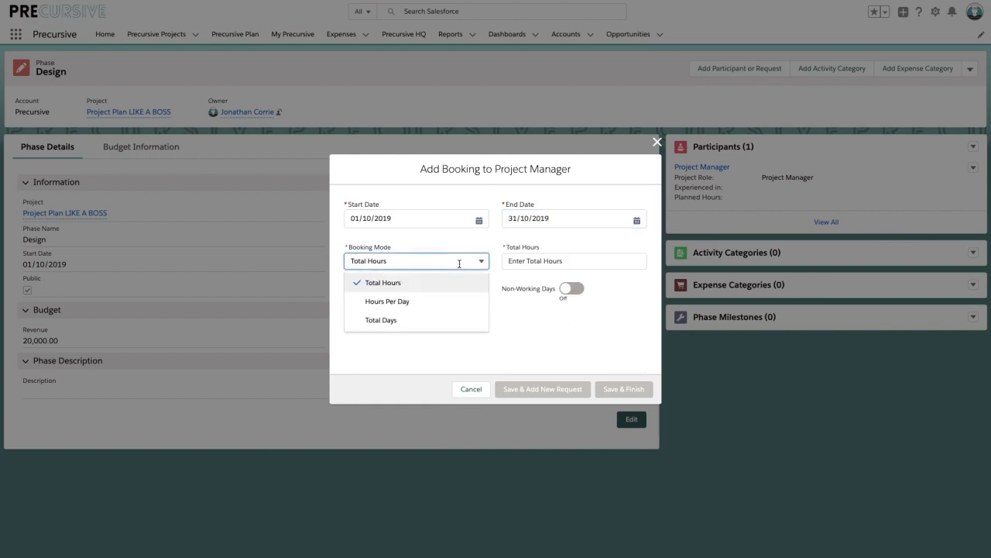
{"action": "left_click", "coordinate": [445, 302]}
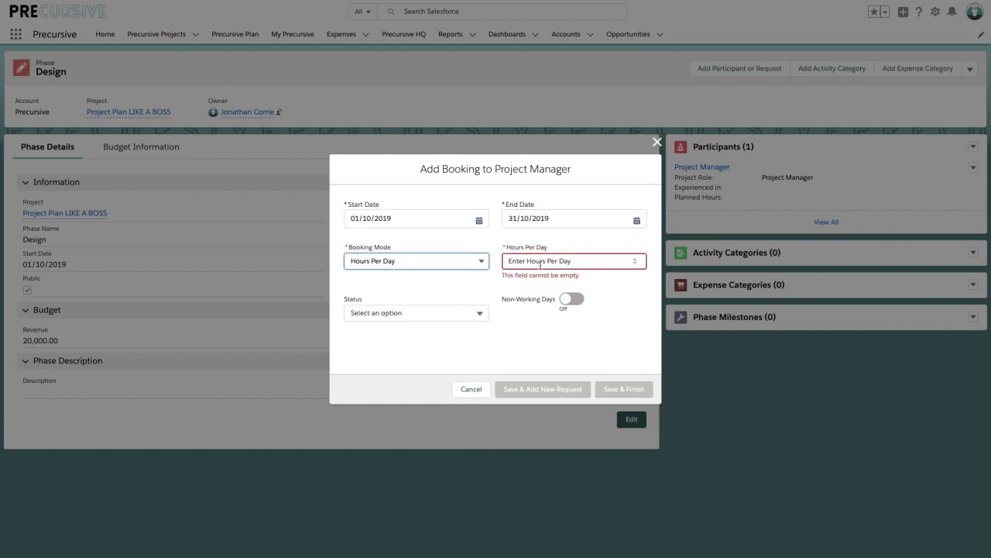
{"action": "left_click", "coordinate": [546, 261]}
{"action": "type", "text": "8"}
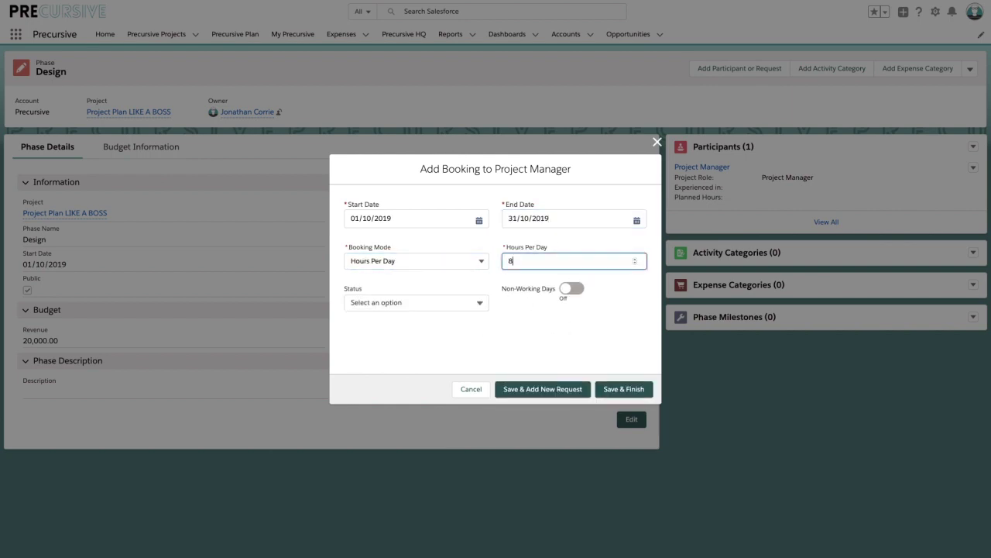
{"action": "left_click", "coordinate": [428, 302]}
{"action": "left_click", "coordinate": [414, 325]}
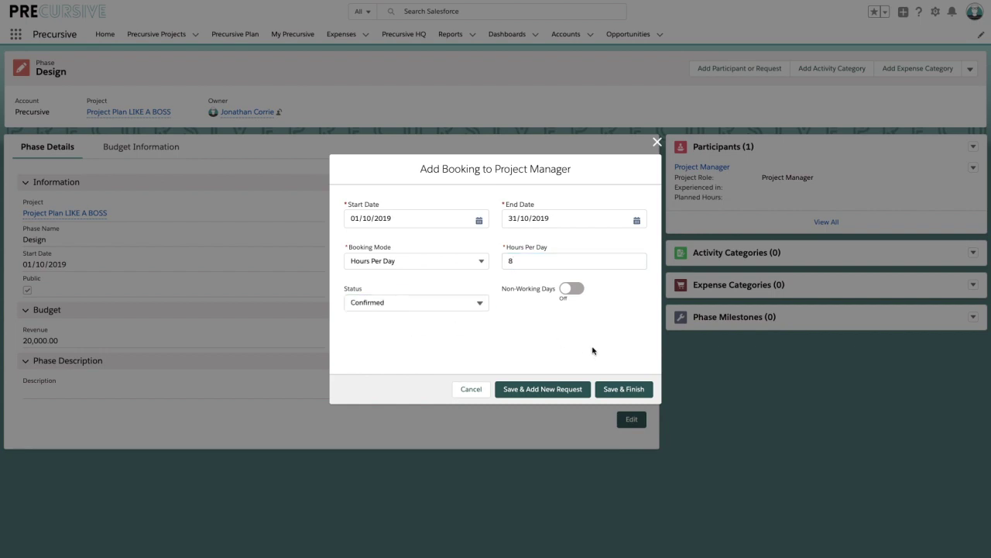
{"action": "left_click", "coordinate": [632, 390]}
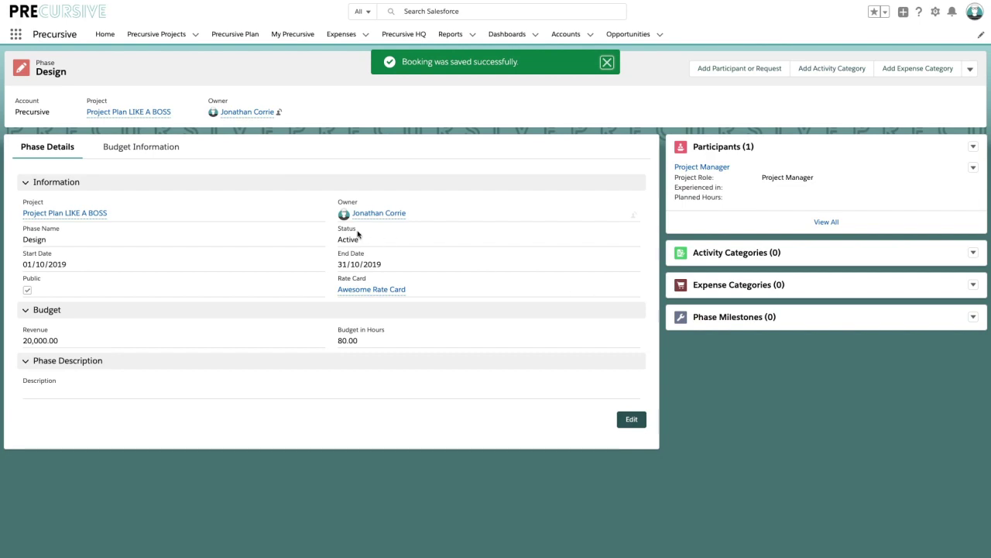
Review the Design phase's budget information, examining the planned cost
{"action": "left_click", "coordinate": [155, 149]}
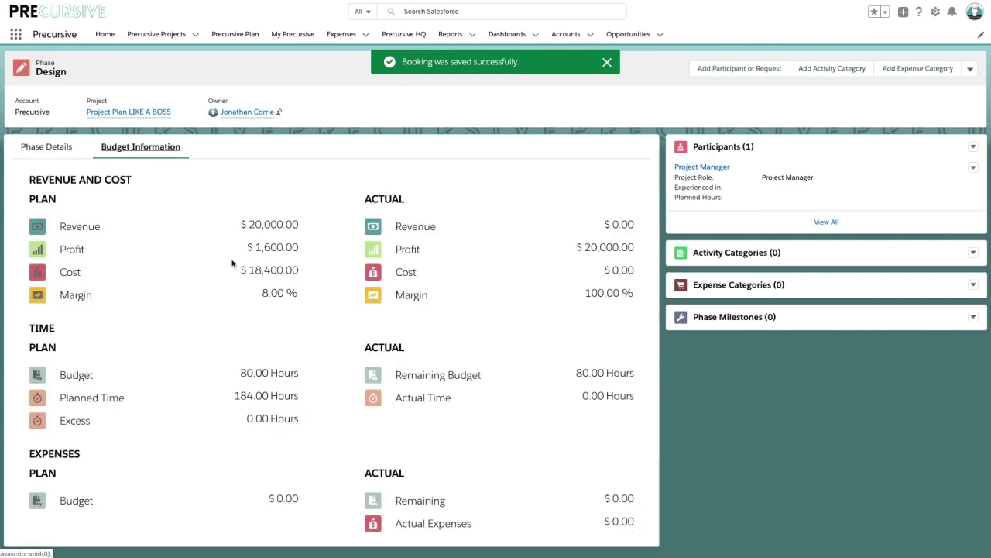
{"action": "left_click_drag", "start_coordinate": [250, 269], "coordinate": [301, 274]}
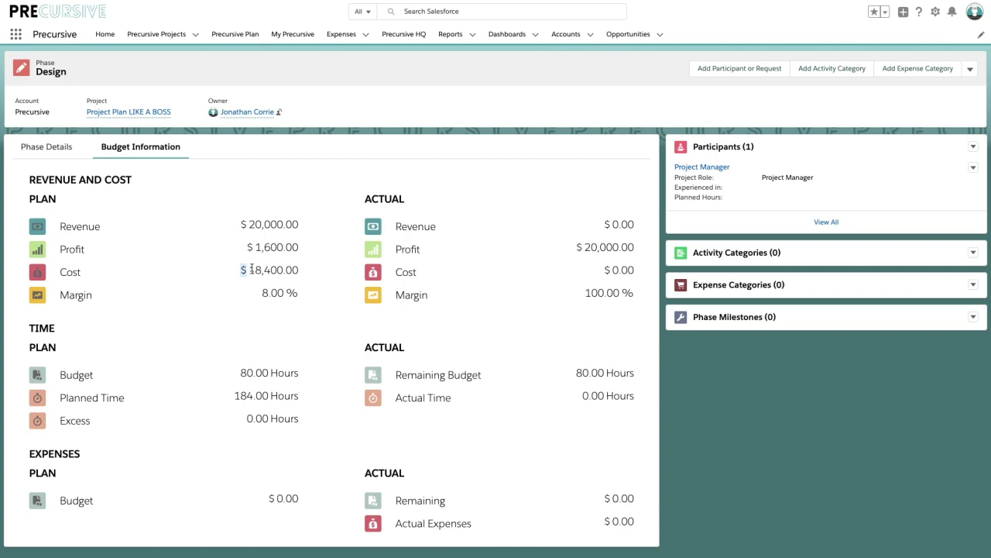
{"action": "left_click", "coordinate": [251, 270]}
{"action": "left_click_drag", "start_coordinate": [282, 267], "coordinate": [295, 267]}
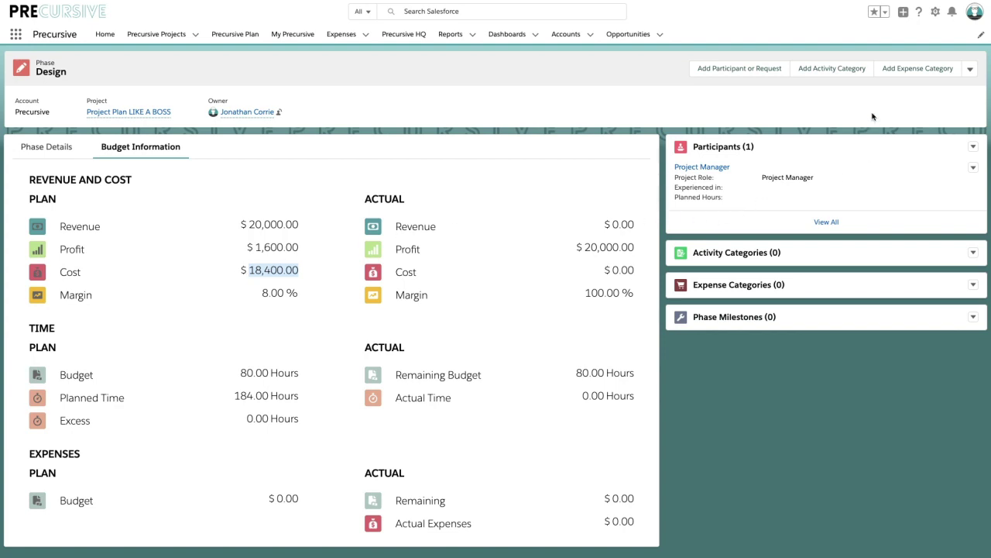
Add two activity categories named Analysis and Design to the Design phase
{"action": "left_click", "coordinate": [845, 70]}
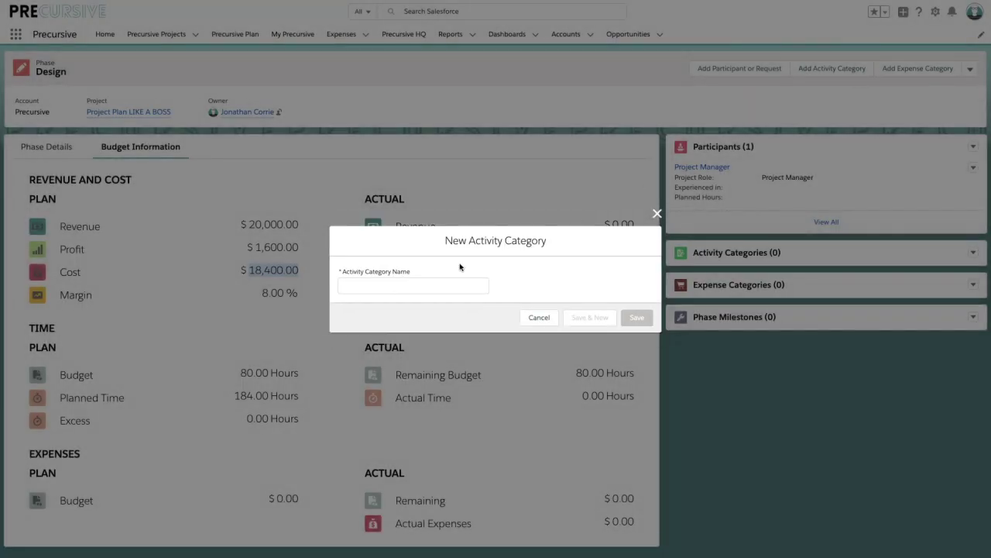
{"action": "left_click", "coordinate": [402, 285]}
{"action": "type", "text": "An"}
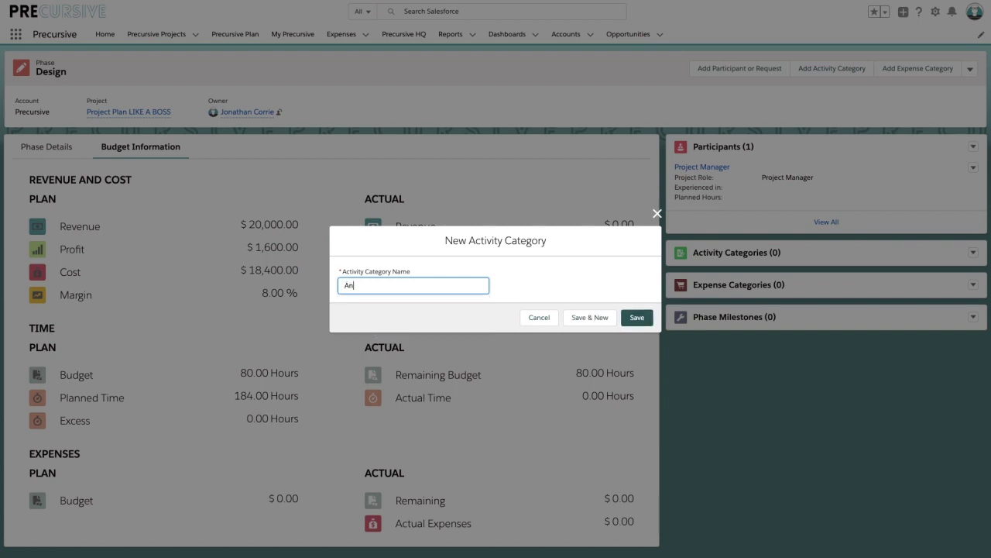
{"action": "type", "text": "alysis"}
{"action": "left_click", "coordinate": [592, 317]}
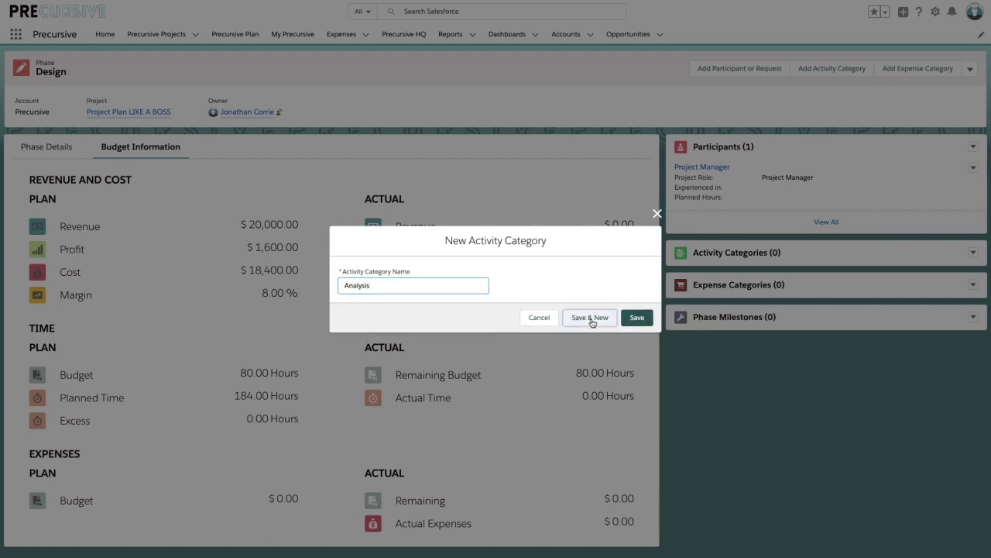
{"action": "left_click", "coordinate": [374, 288]}
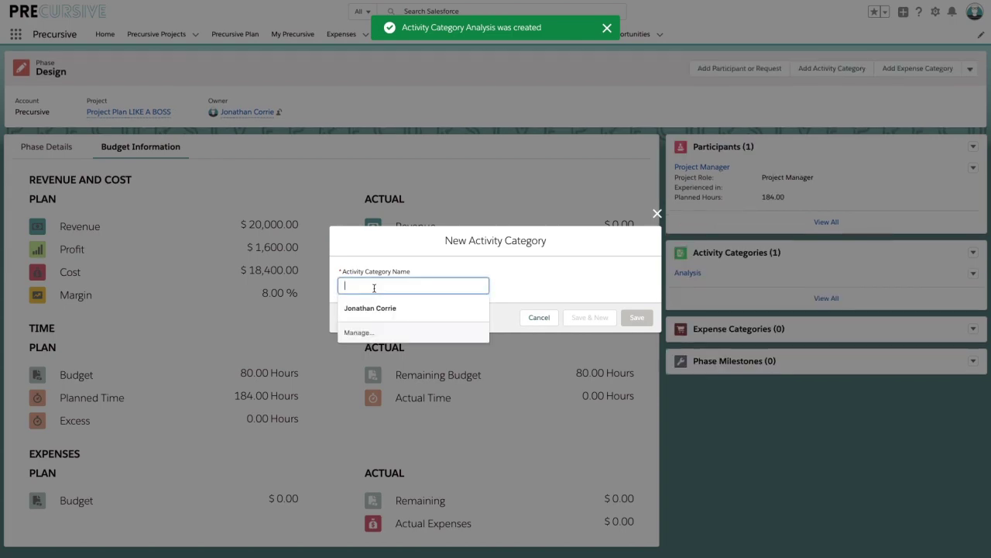
{"action": "type", "text": "Design"}
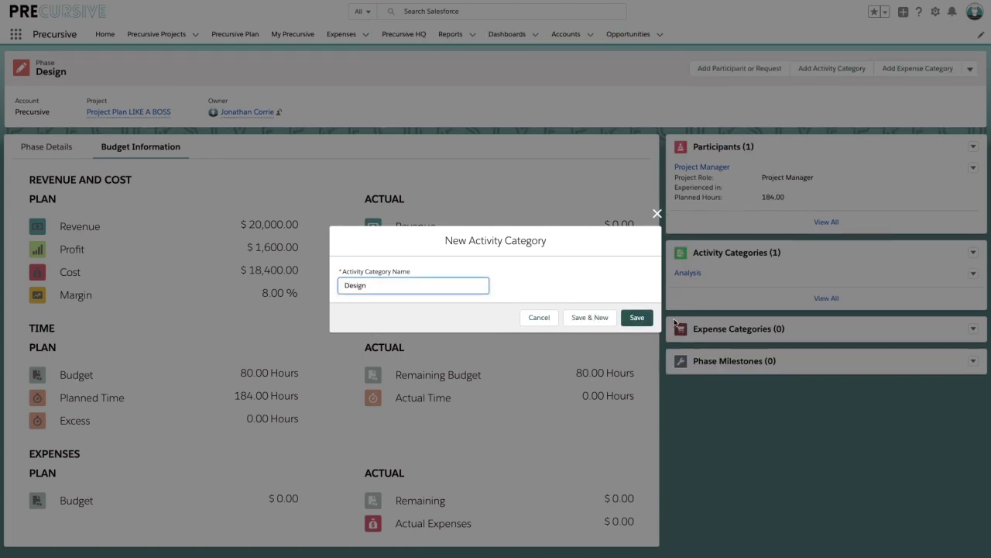
{"action": "left_click", "coordinate": [632, 318]}
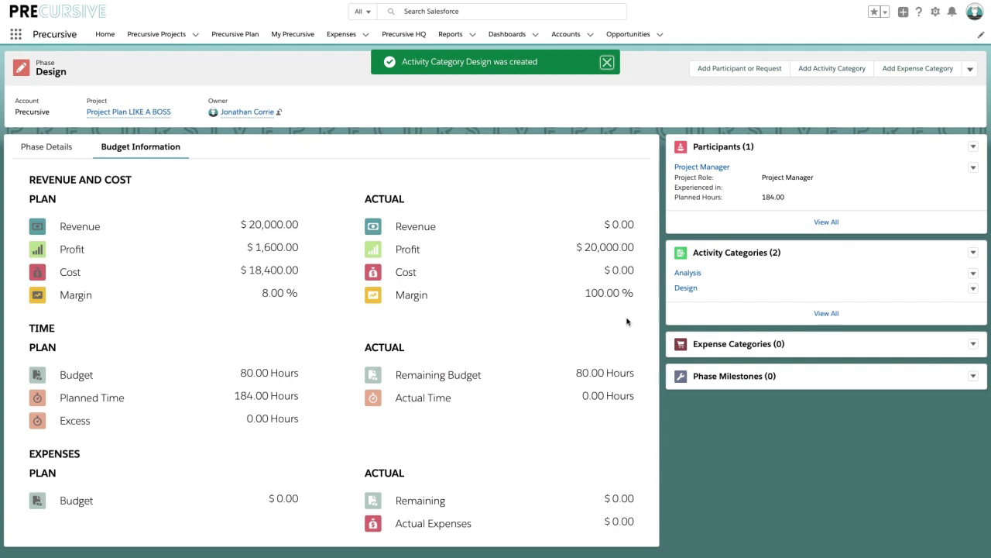
Add an expense category named Travel with a budget of 1000 to the Design phase
{"action": "left_click", "coordinate": [904, 76]}
{"action": "left_click", "coordinate": [390, 280]}
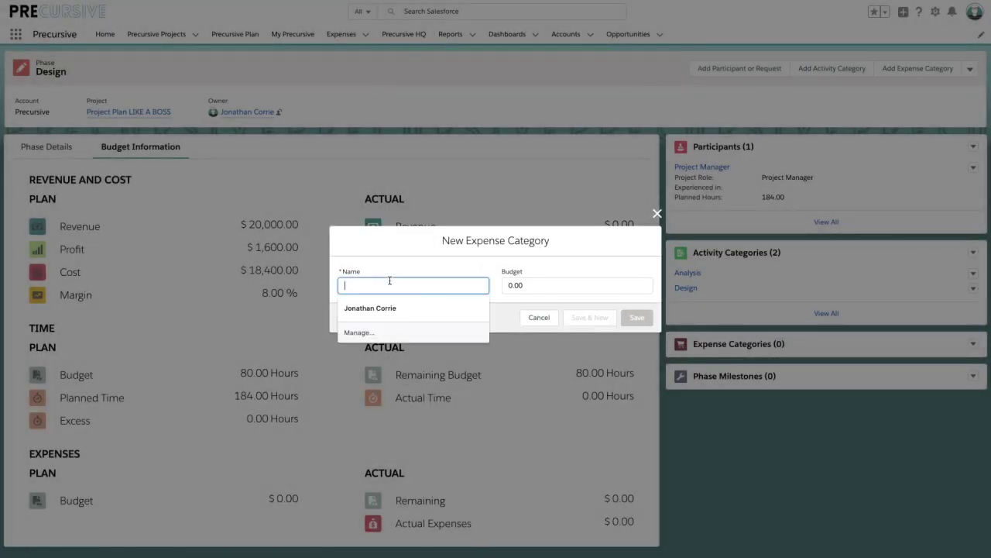
{"action": "type", "text": "Travel"}
{"action": "key", "text": "Tab"}
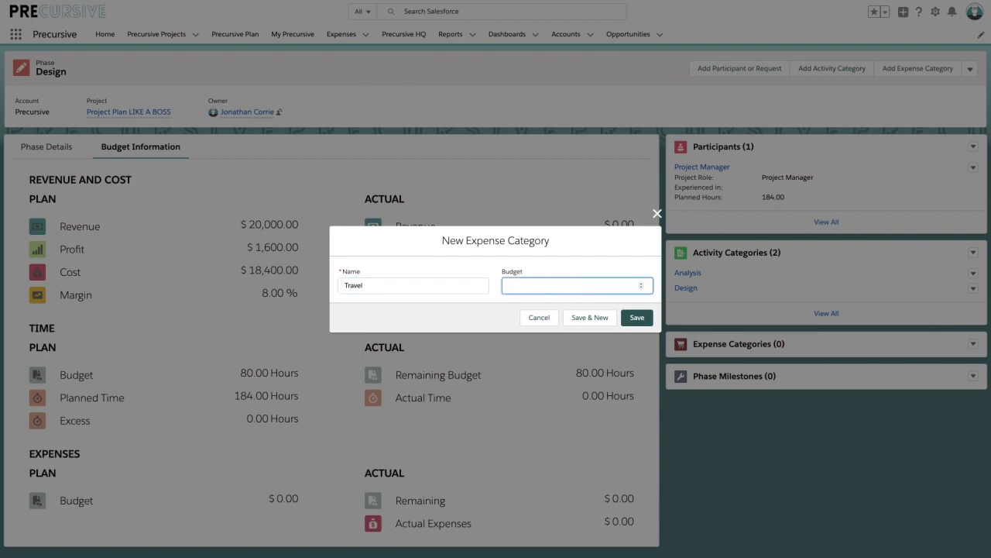
{"action": "type", "text": "1,00"}
{"action": "type", "text": "000"}
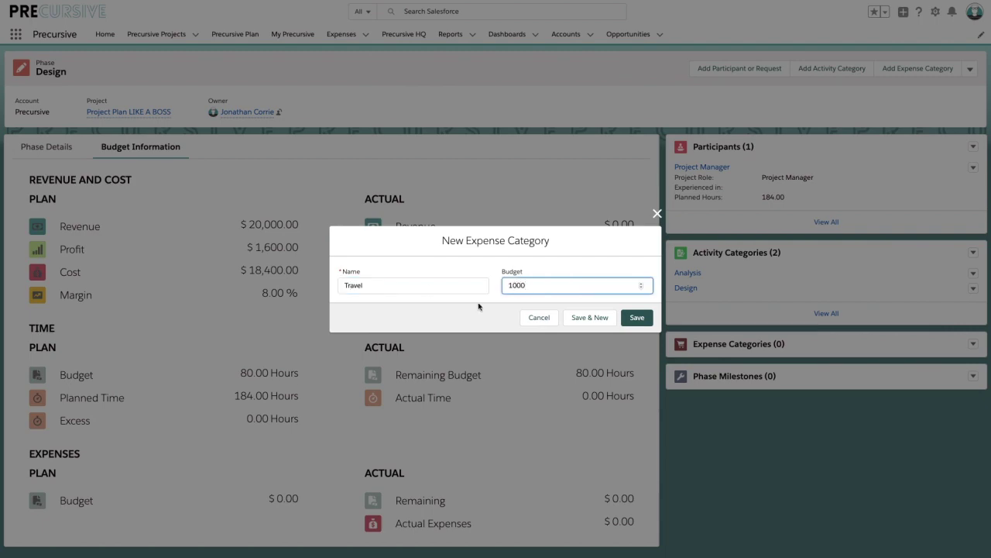
{"action": "left_click", "coordinate": [637, 318]}
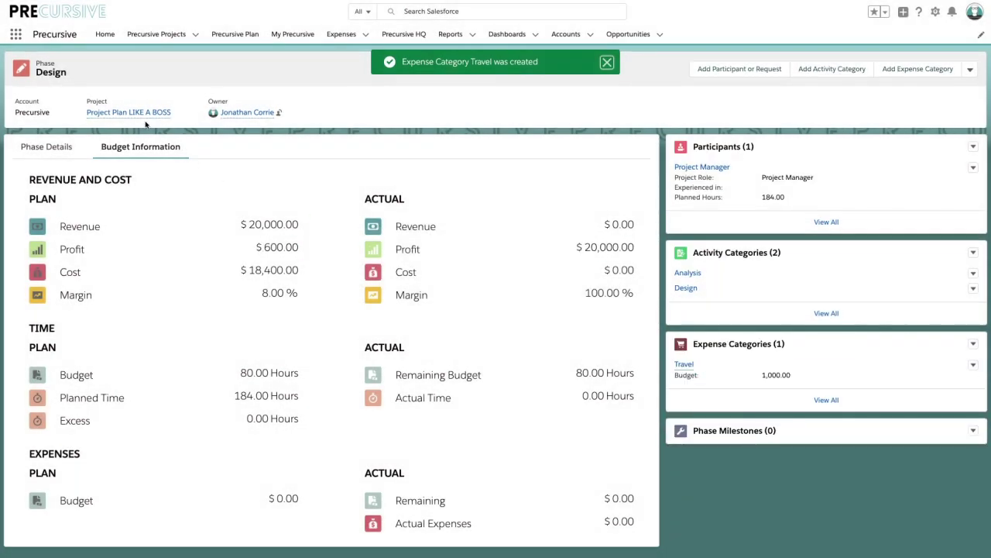
Return to Project Plan LIKE A BOSS and review its budget information, comparing budgeted hours with planned time
{"action": "left_click", "coordinate": [123, 111]}
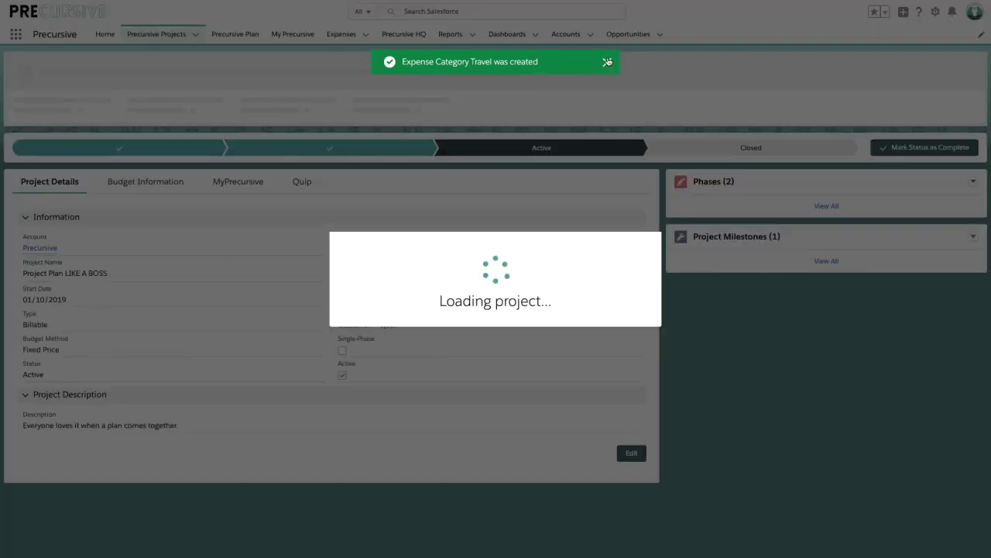
{"action": "left_click", "coordinate": [607, 61]}
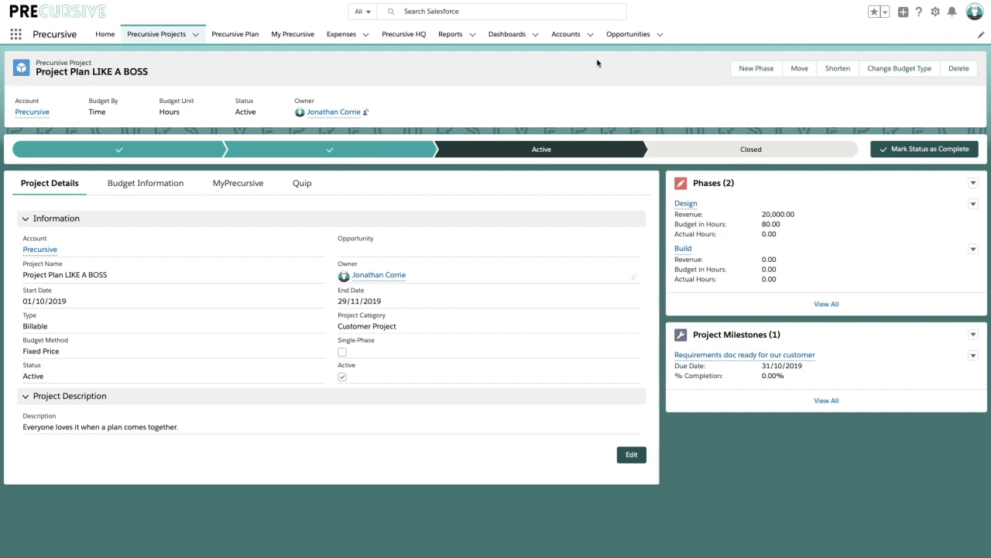
{"action": "left_click", "coordinate": [175, 188]}
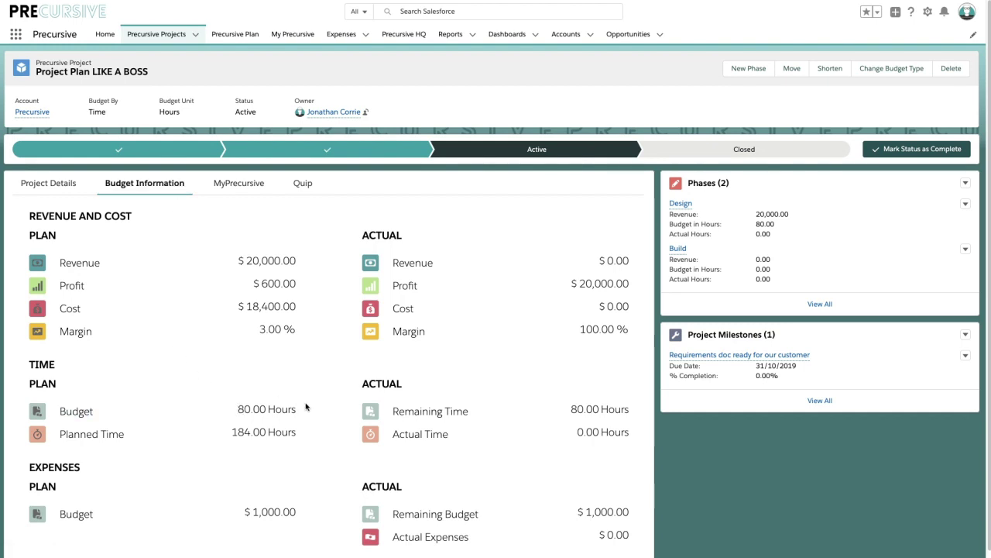
{"action": "left_click_drag", "start_coordinate": [237, 411], "coordinate": [296, 412]}
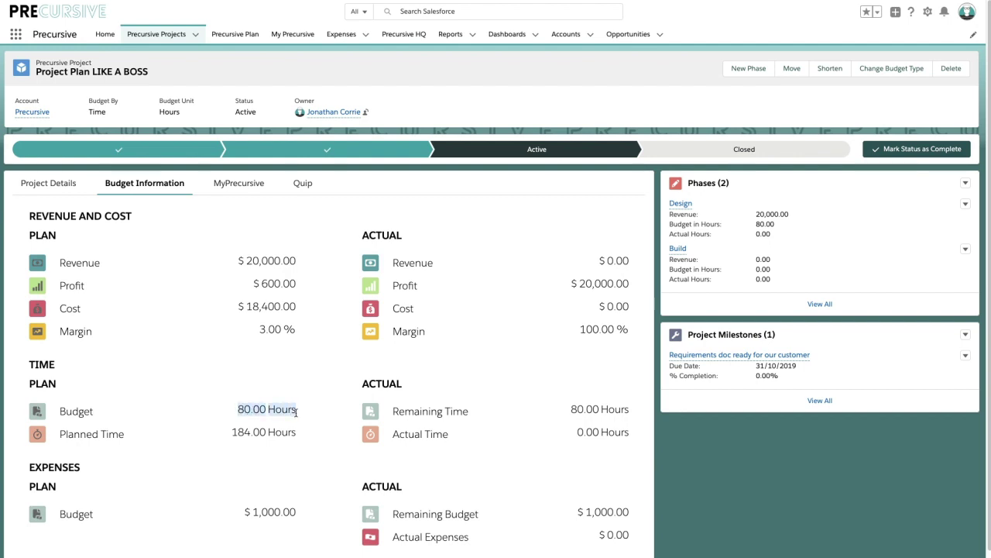
{"action": "left_click_drag", "start_coordinate": [232, 433], "coordinate": [295, 433]}
{"action": "left_click", "coordinate": [296, 435]}
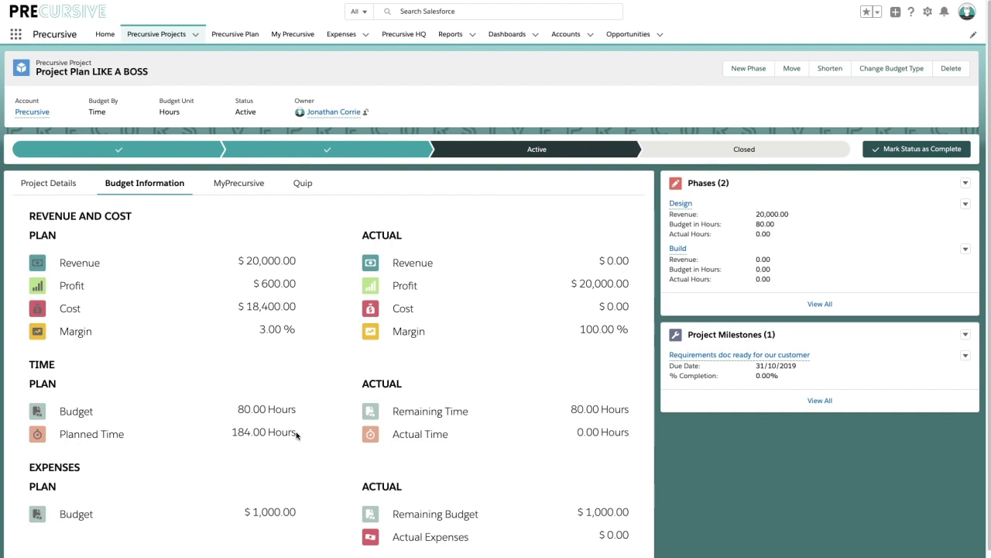
Edit the Build phase to have a budget of 200 hours and revenue of 20,000, and save it
{"action": "left_click", "coordinate": [965, 249]}
{"action": "left_click", "coordinate": [931, 267]}
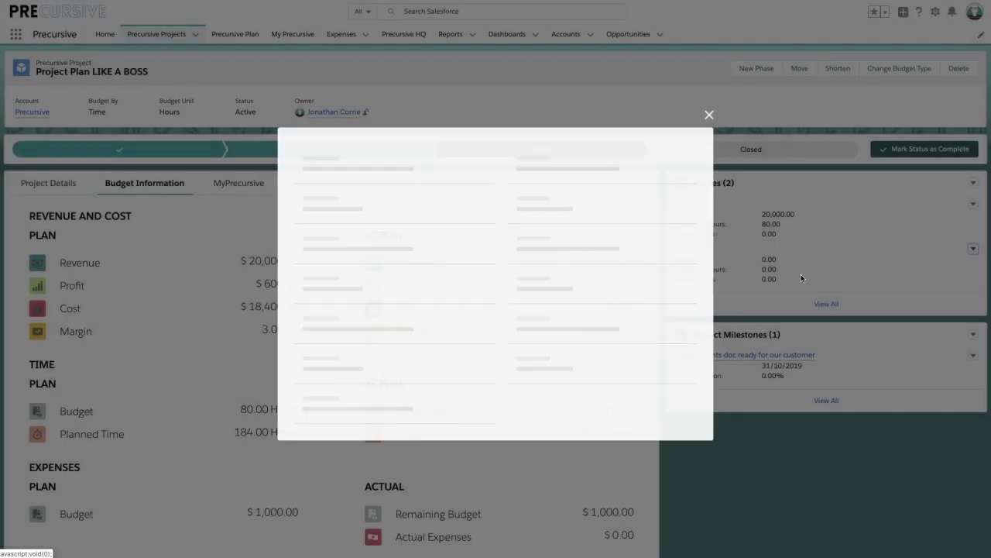
{"action": "left_click", "coordinate": [552, 339]}
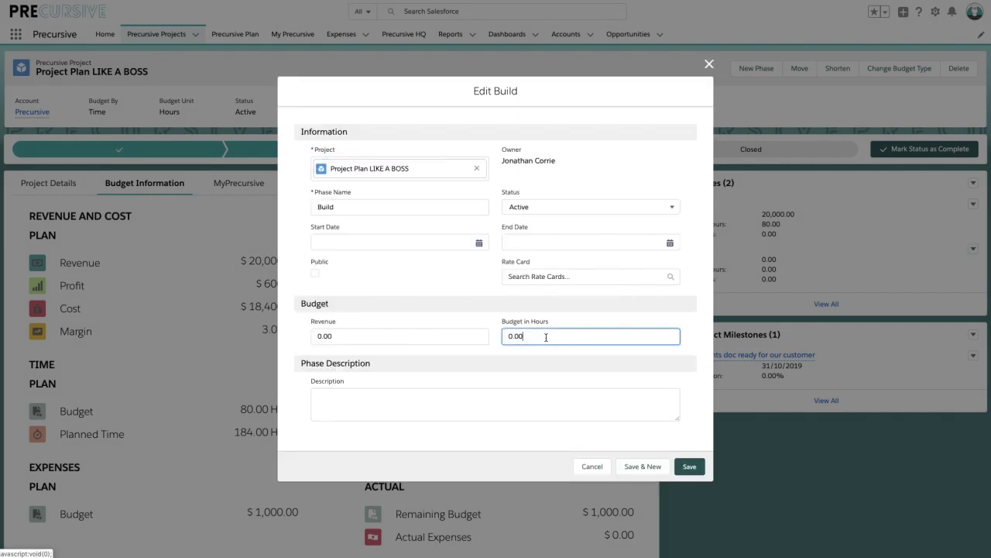
{"action": "key", "text": "BackSpace"}
{"action": "key", "text": "BackSpace"}
{"action": "key", "text": "BackSpace"}
{"action": "type", "text": "2000"}
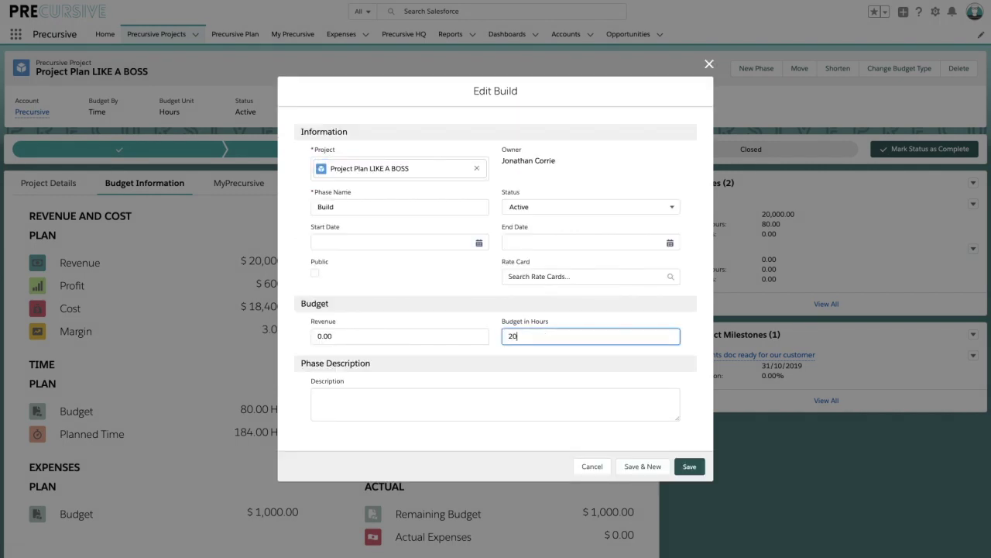
{"action": "left_click", "coordinate": [418, 340]}
{"action": "key", "text": "BackSpace"}
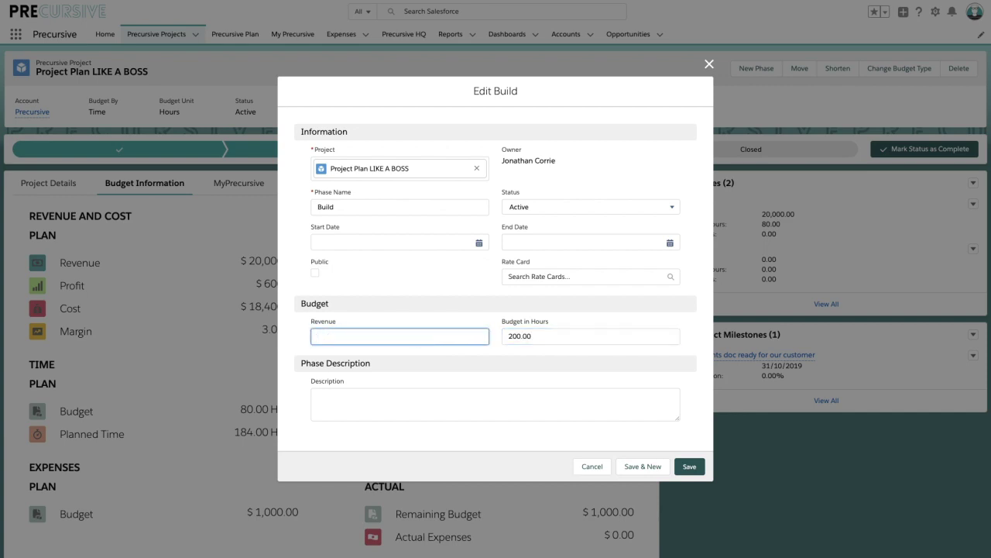
{"action": "type", "text": "20,000"}
{"action": "left_click", "coordinate": [690, 466]}
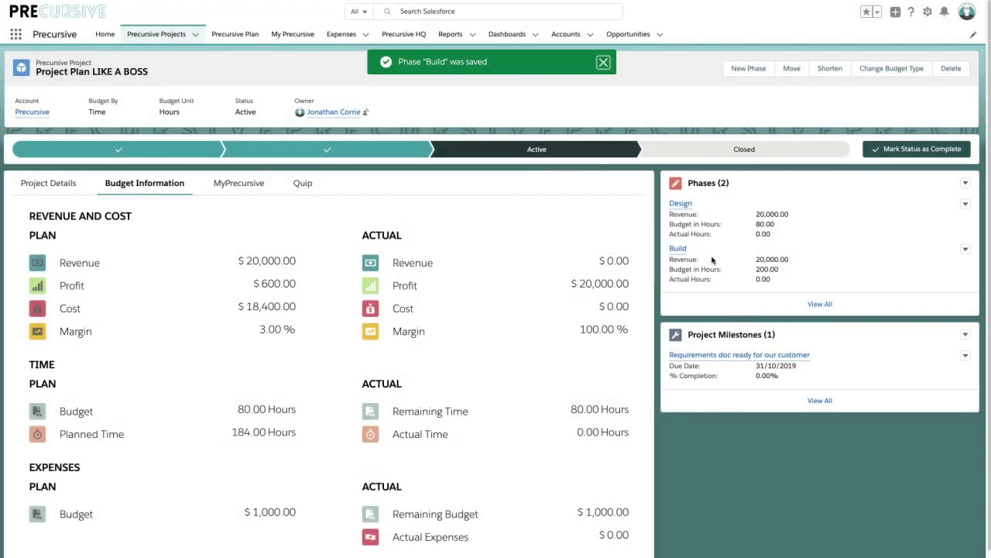
Make a resource request for the Consultant role in the Build phase, and save it to schedule time
{"action": "left_click", "coordinate": [679, 249]}
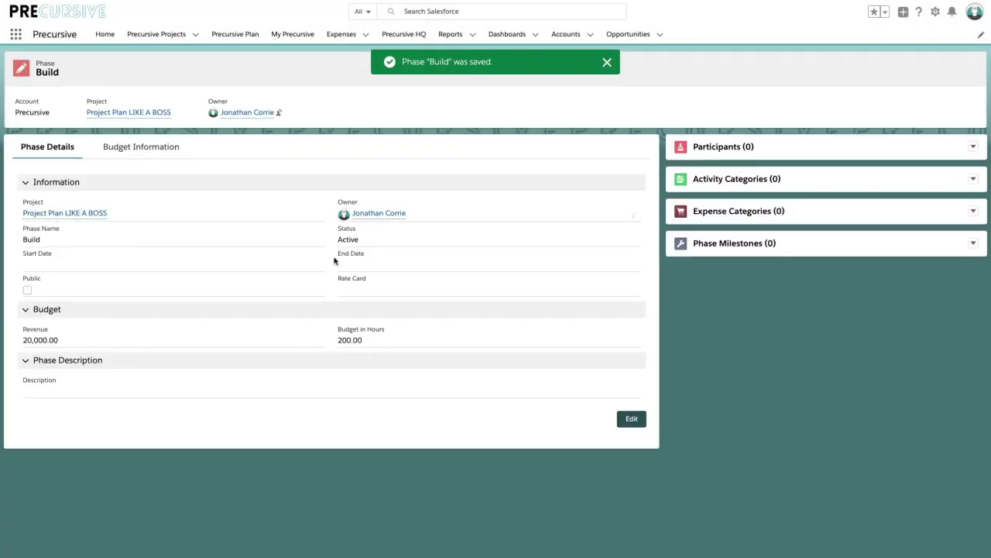
{"action": "left_click", "coordinate": [764, 70]}
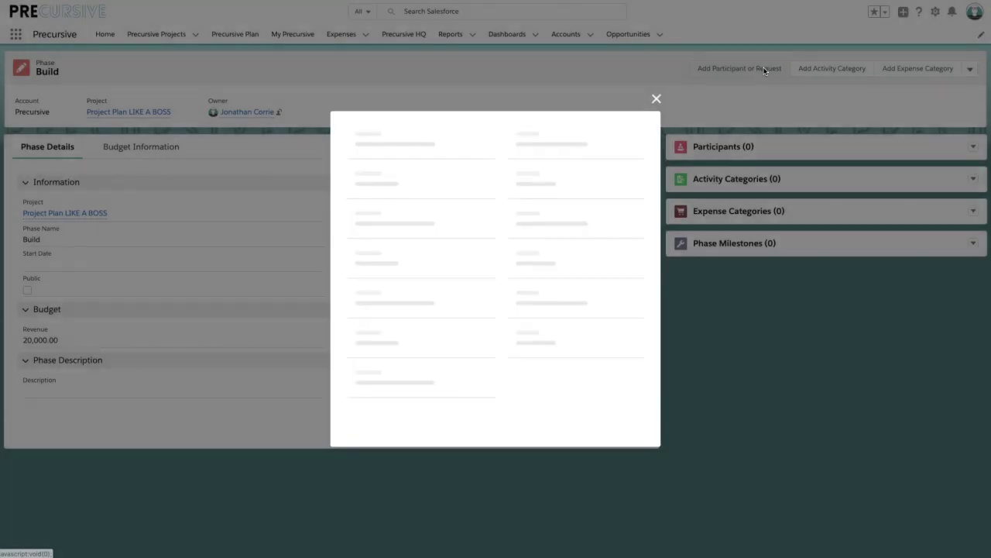
{"action": "left_click", "coordinate": [525, 206]}
{"action": "left_click", "coordinate": [525, 246]}
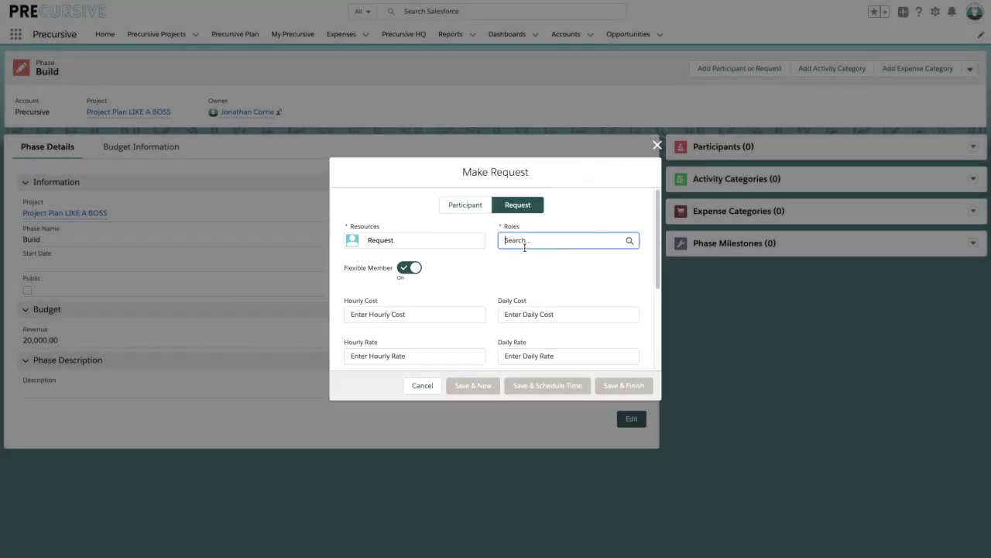
{"action": "type", "text": "consult"}
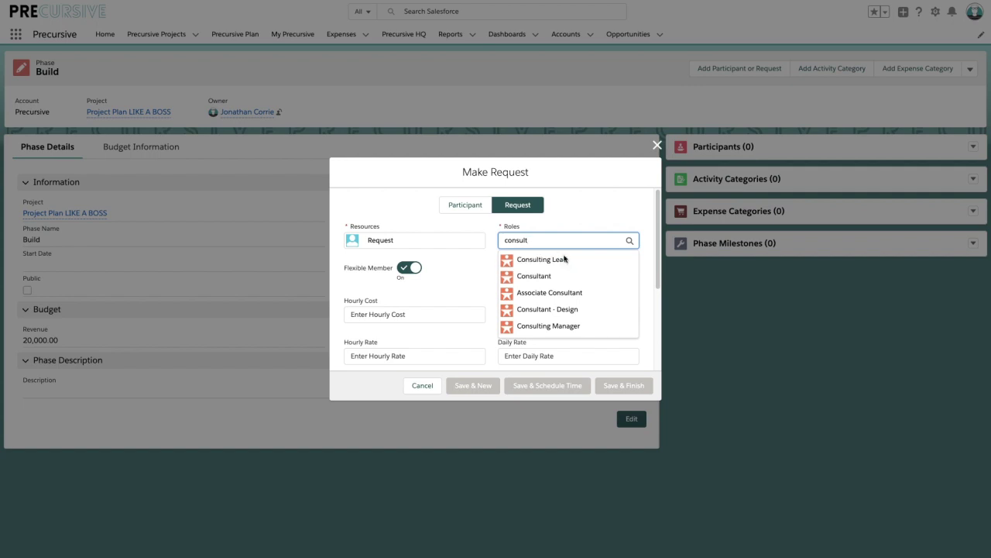
{"action": "left_click", "coordinate": [577, 281]}
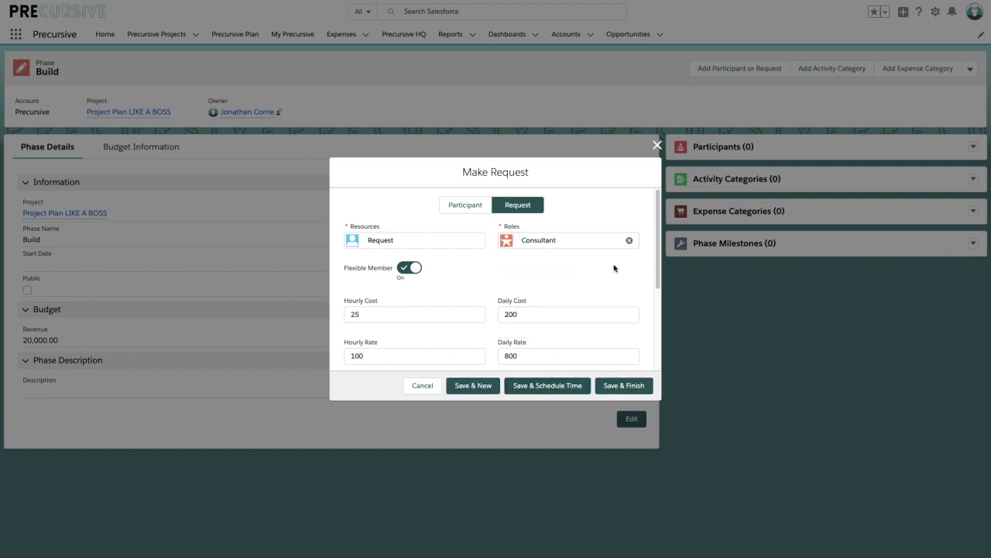
{"action": "scroll", "coordinate": [616, 265], "scroll_direction": "down", "scroll_amount": 2}
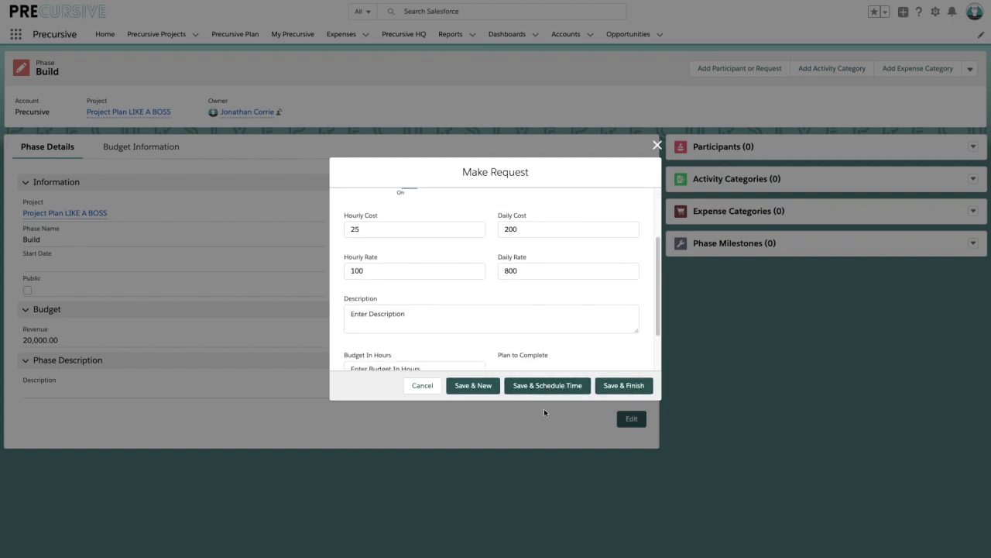
{"action": "left_click", "coordinate": [572, 385]}
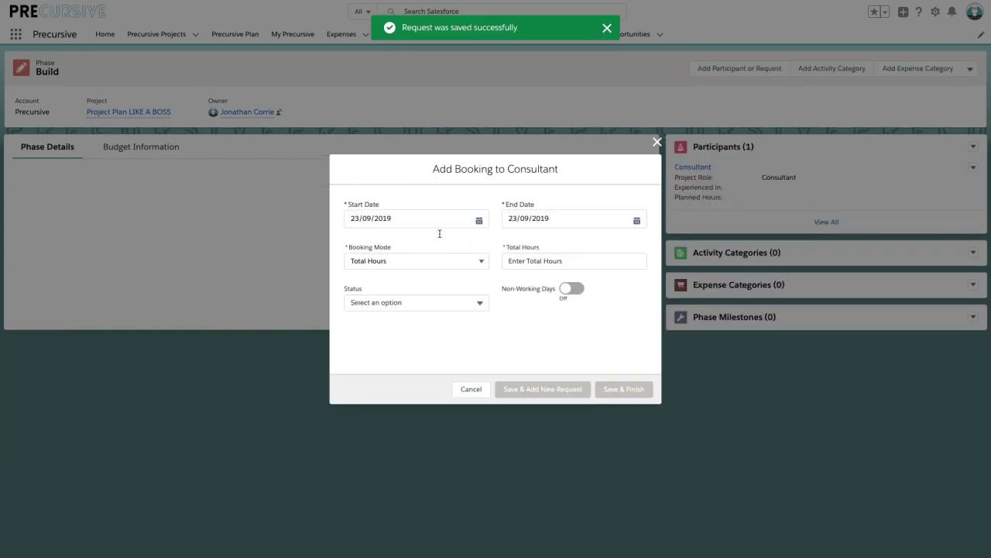
Set the Consultant booking to run from 04/11/2019 to 22/11/2019
{"action": "left_click", "coordinate": [480, 221]}
{"action": "left_click", "coordinate": [442, 201]}
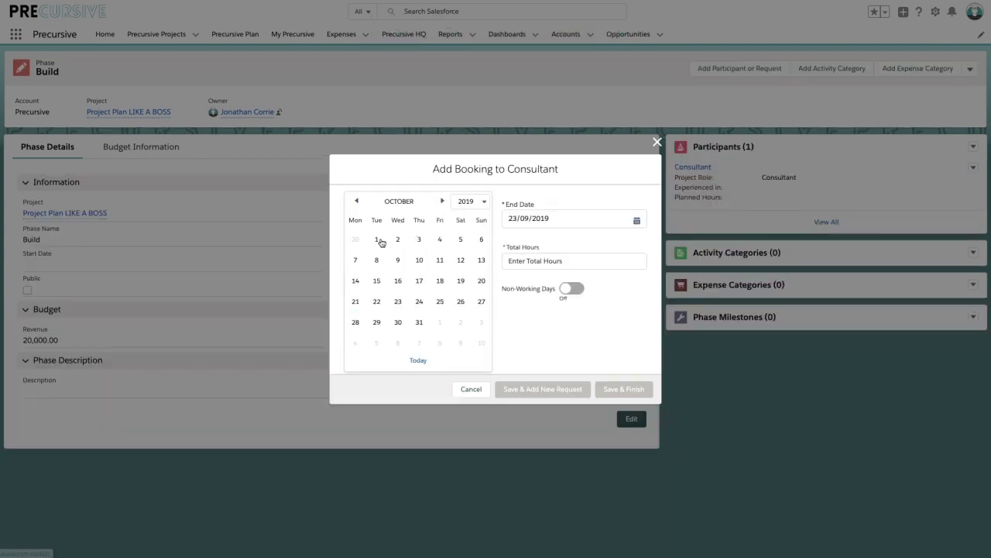
{"action": "left_click", "coordinate": [442, 201]}
{"action": "left_click", "coordinate": [355, 259]}
{"action": "left_click", "coordinate": [581, 218]}
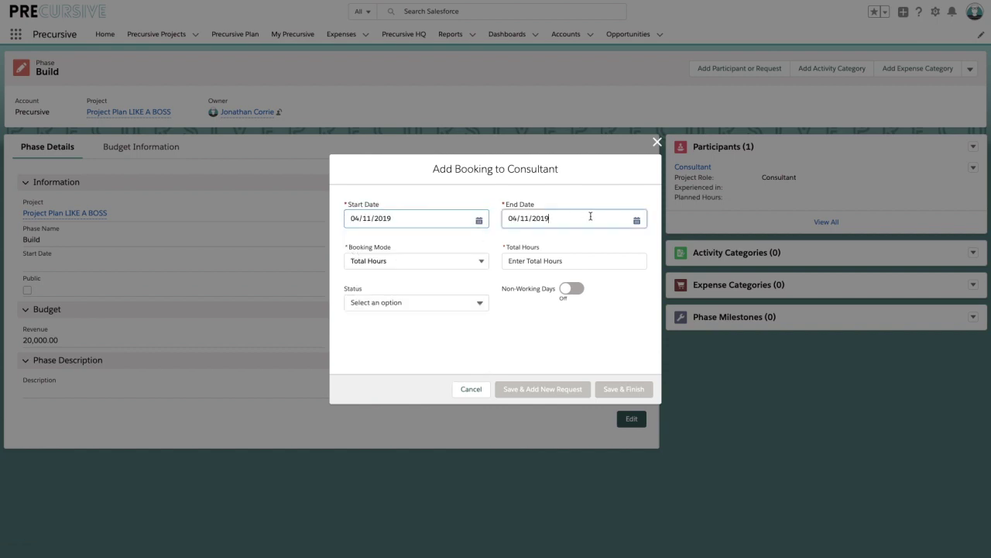
{"action": "left_click", "coordinate": [597, 302]}
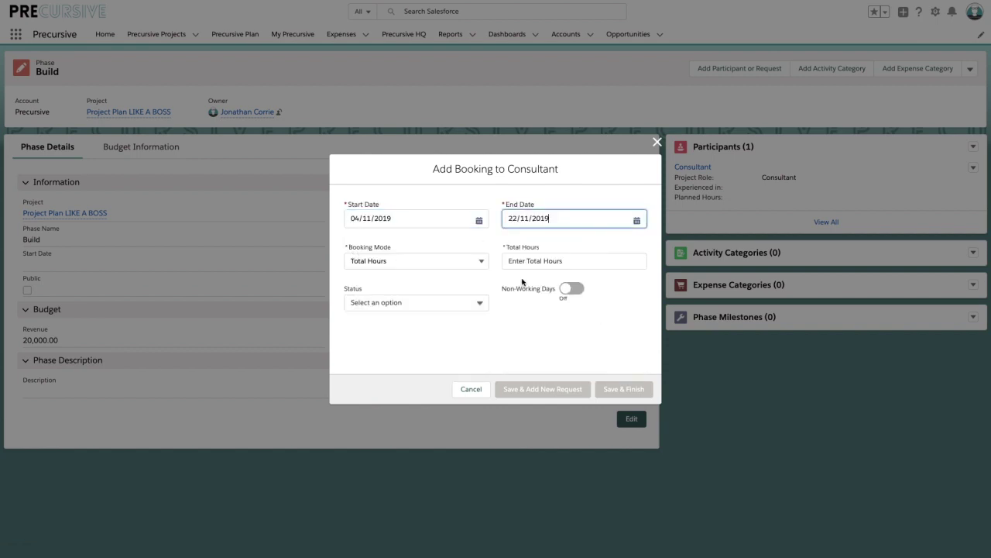
Book the Consultant by total days with 12 days and Confirmed status, and save the booking
{"action": "left_click", "coordinate": [461, 262]}
{"action": "left_click", "coordinate": [432, 320]}
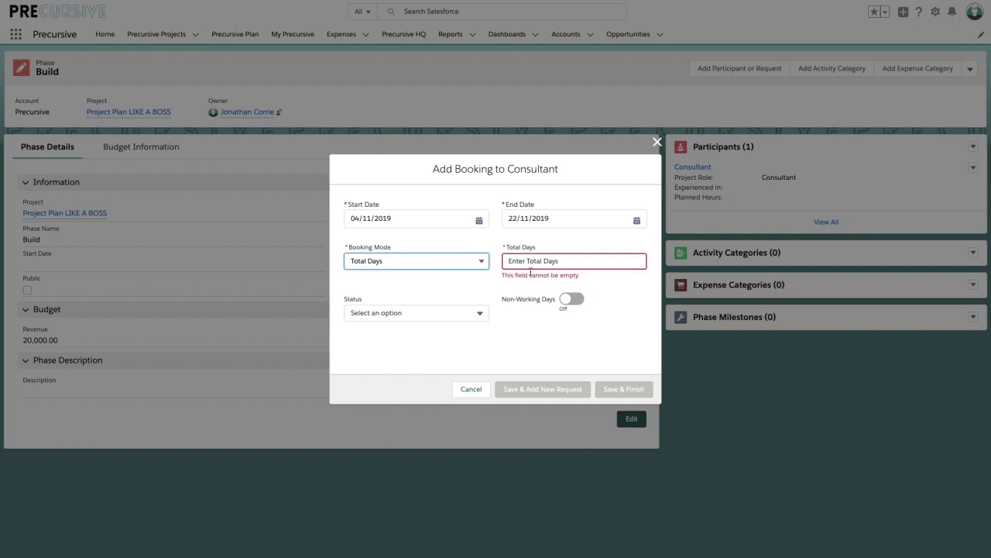
{"action": "left_click", "coordinate": [532, 269]}
{"action": "type", "text": "12"}
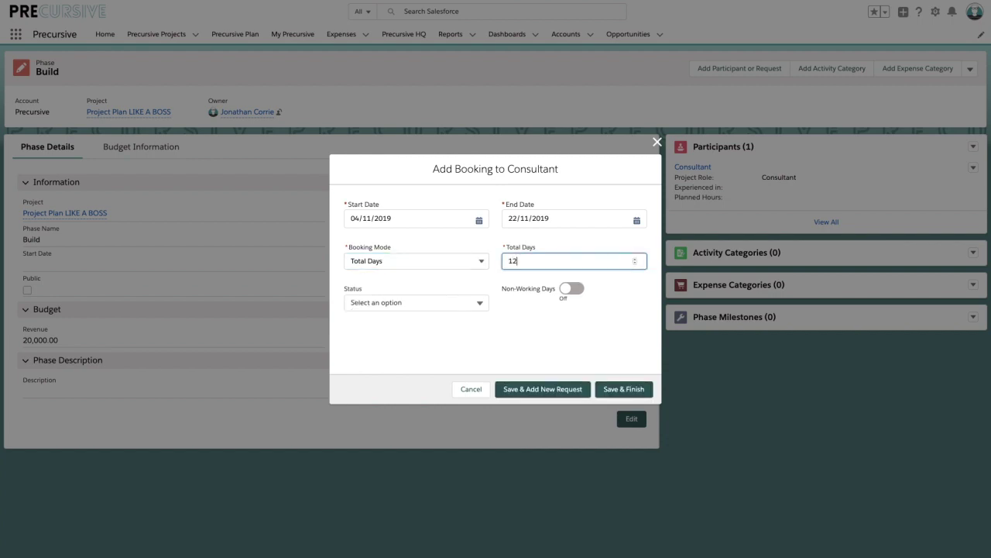
{"action": "left_click", "coordinate": [476, 306]}
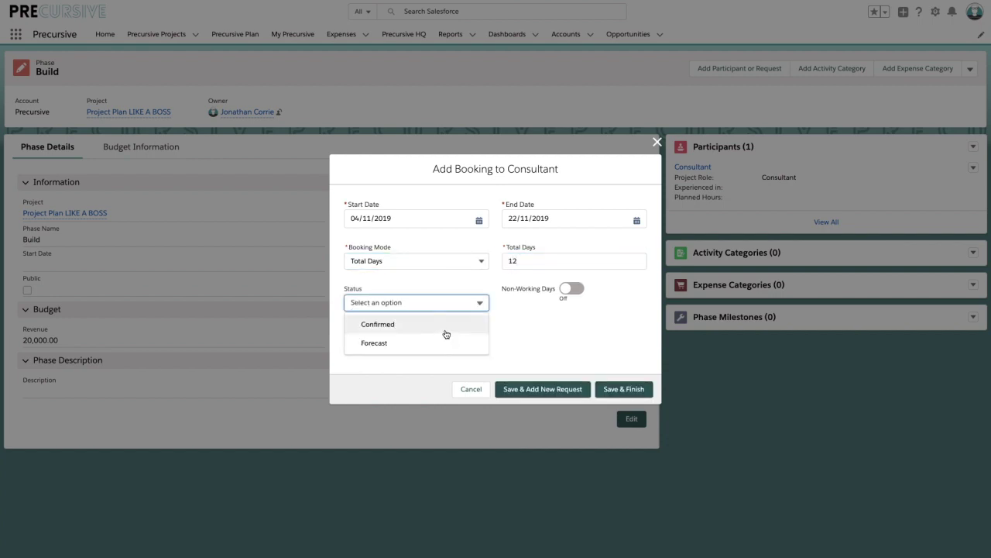
{"action": "left_click", "coordinate": [448, 330]}
{"action": "left_click", "coordinate": [623, 388]}
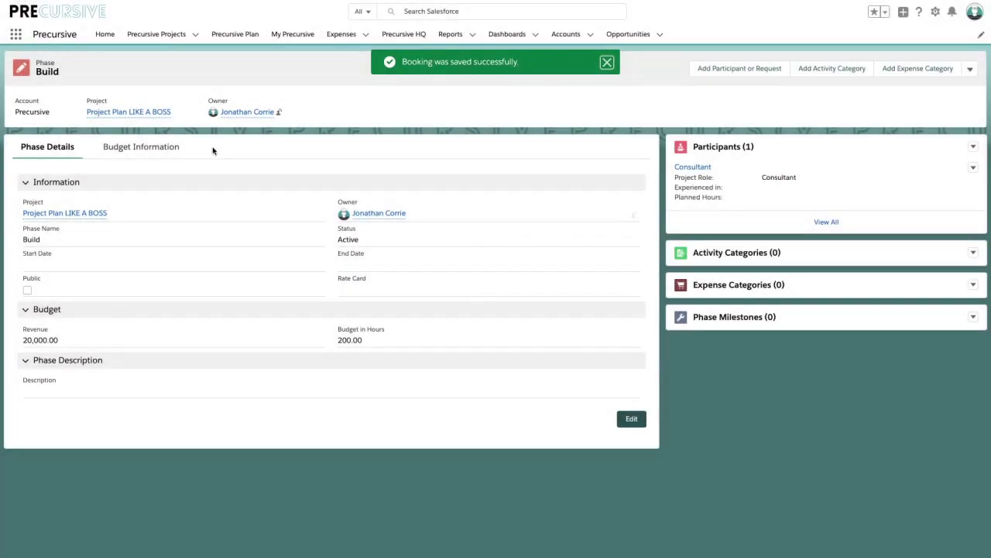
Return to Project Plan LIKE A BOSS and examine its revenue, cost, margin and planned time against the budget
{"action": "left_click", "coordinate": [161, 113]}
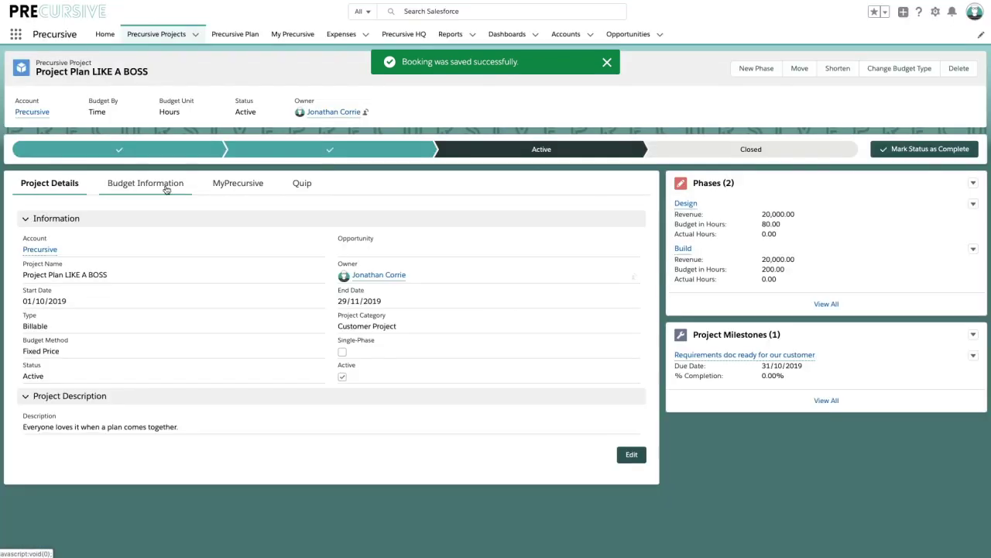
{"action": "left_click", "coordinate": [165, 186]}
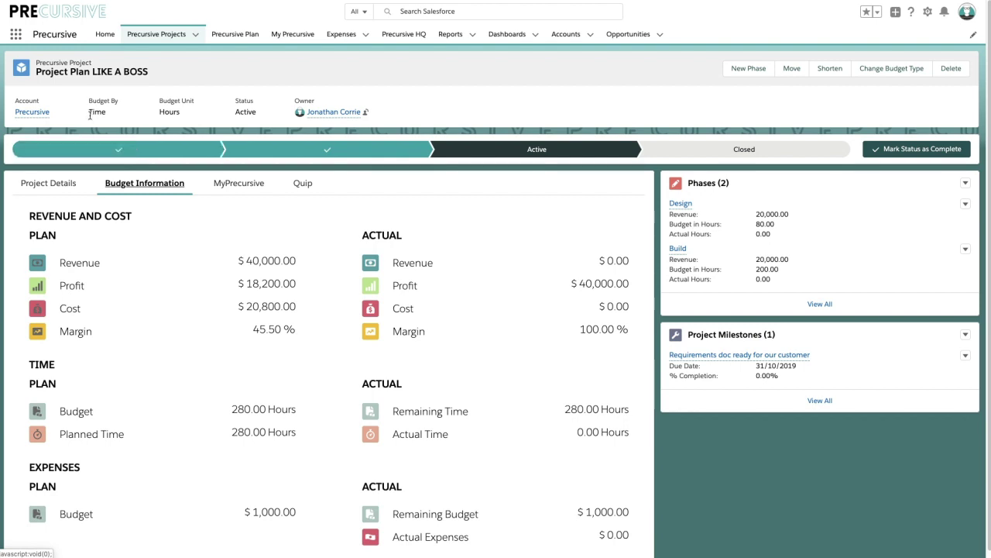
{"action": "left_click", "coordinate": [55, 186]}
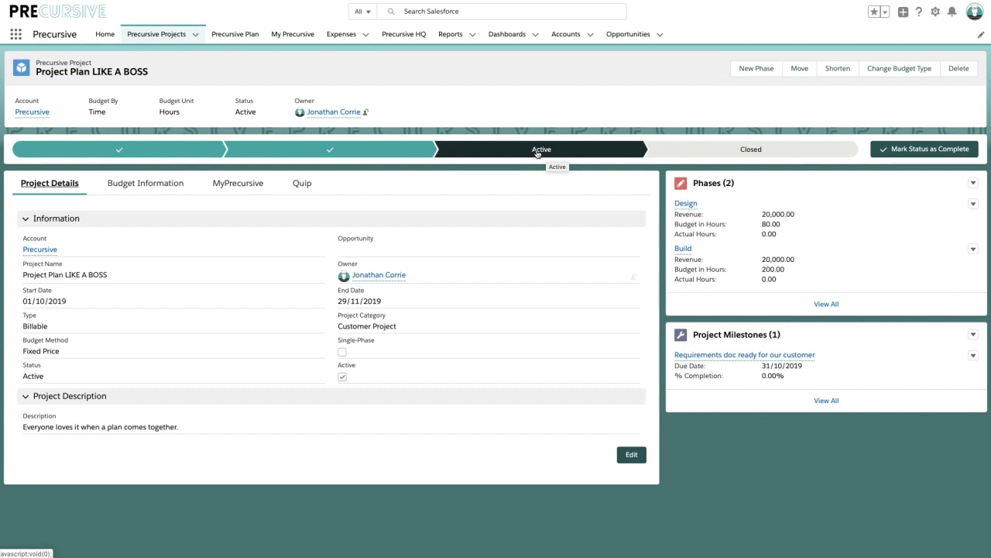
Change the project's status to Forecast, and from there advance it to Proposal/Price Quote
{"action": "left_click", "coordinate": [134, 154]}
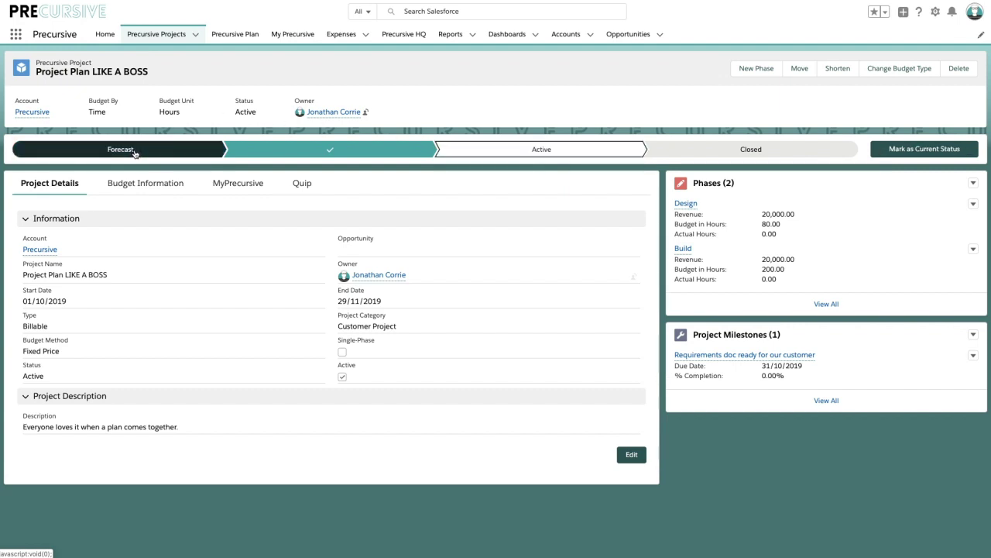
{"action": "left_click", "coordinate": [929, 148]}
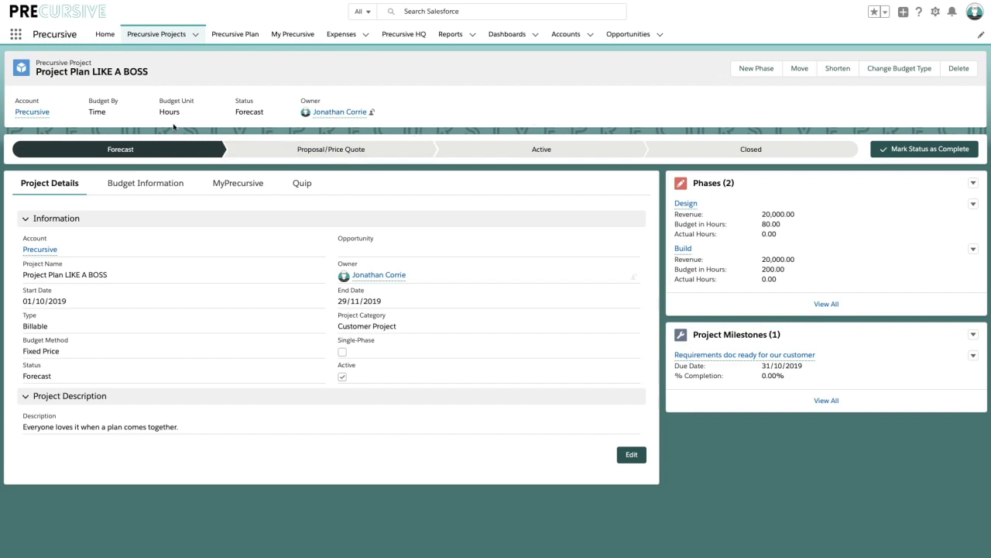
{"action": "left_click", "coordinate": [337, 153]}
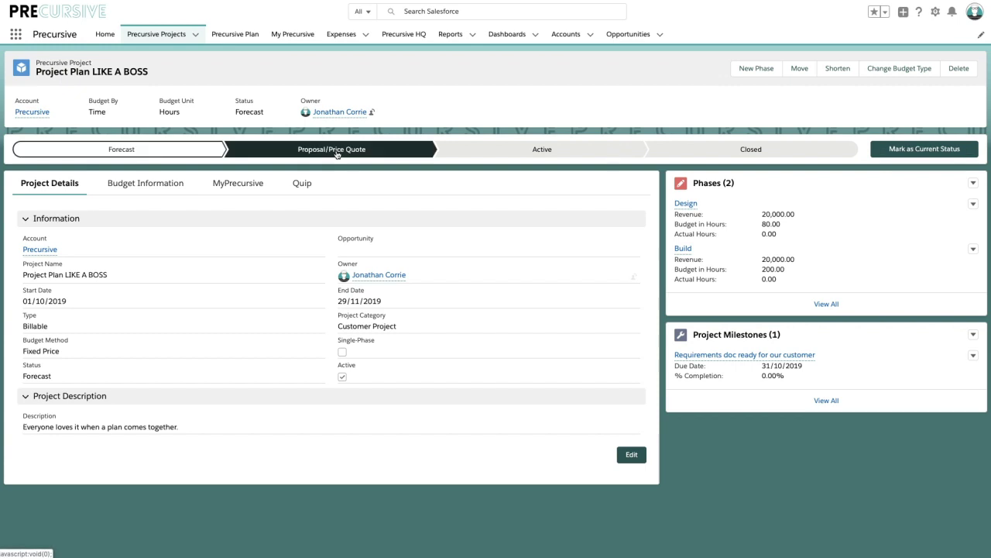
{"action": "left_click", "coordinate": [924, 152]}
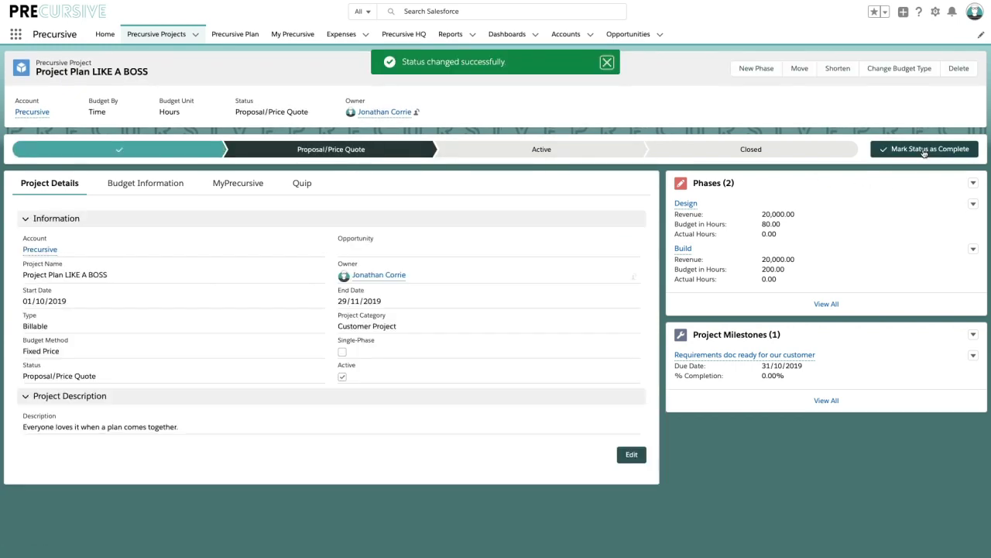
{"action": "left_click", "coordinate": [605, 65]}
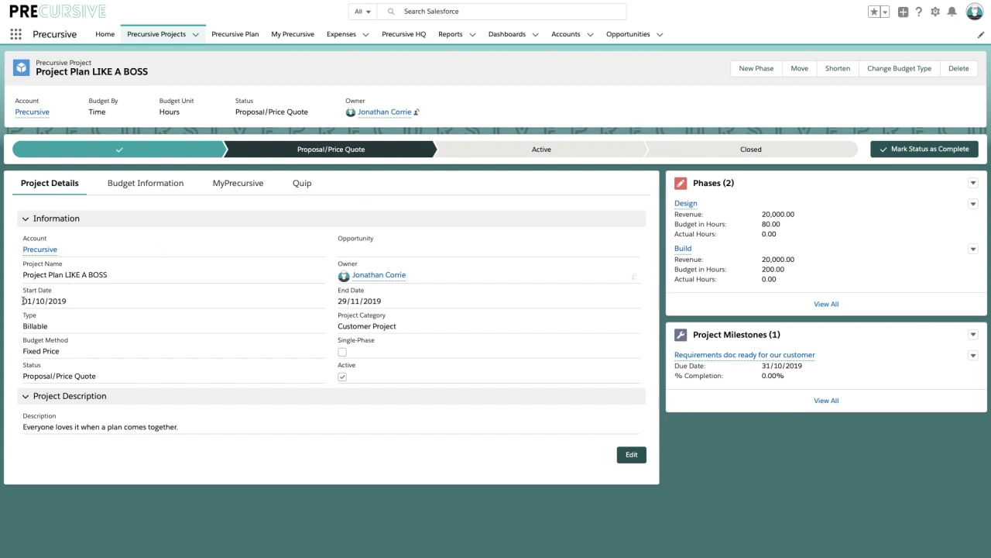
Move the whole project to a new start date of 14/10/2019
{"action": "left_click_drag", "start_coordinate": [23, 301], "coordinate": [65, 304]}
{"action": "left_click", "coordinate": [800, 69]}
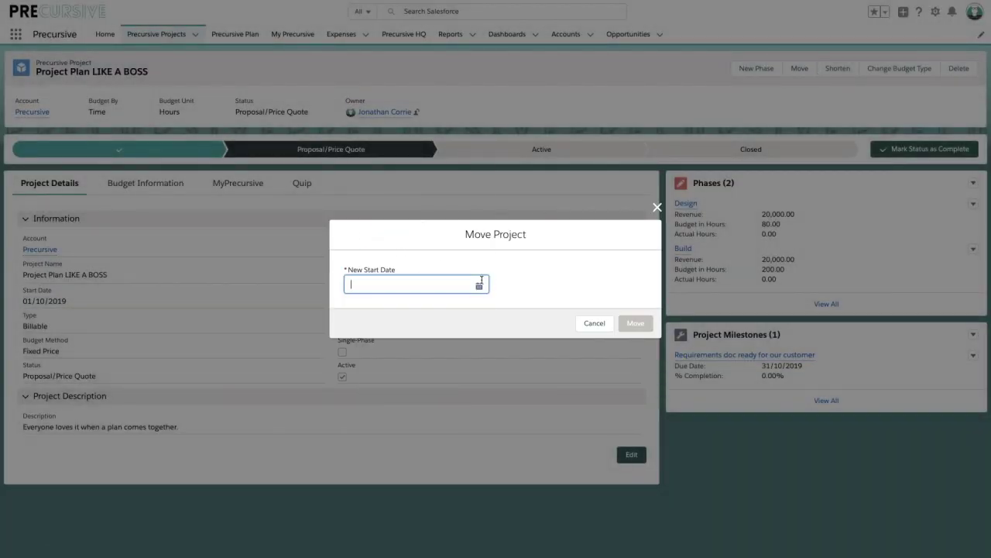
{"action": "left_click", "coordinate": [479, 284]}
{"action": "left_click", "coordinate": [443, 136]}
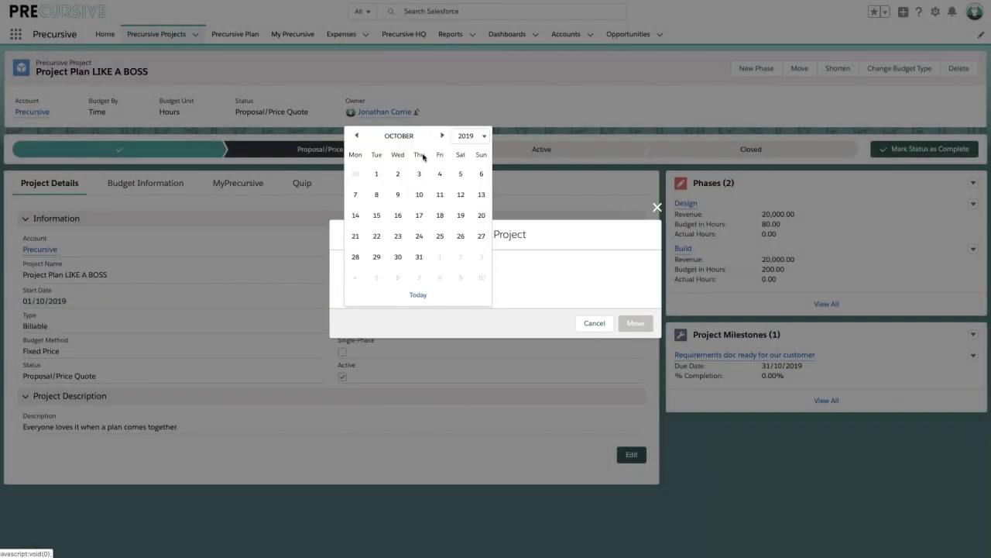
{"action": "left_click", "coordinate": [355, 214]}
{"action": "left_click", "coordinate": [648, 329]}
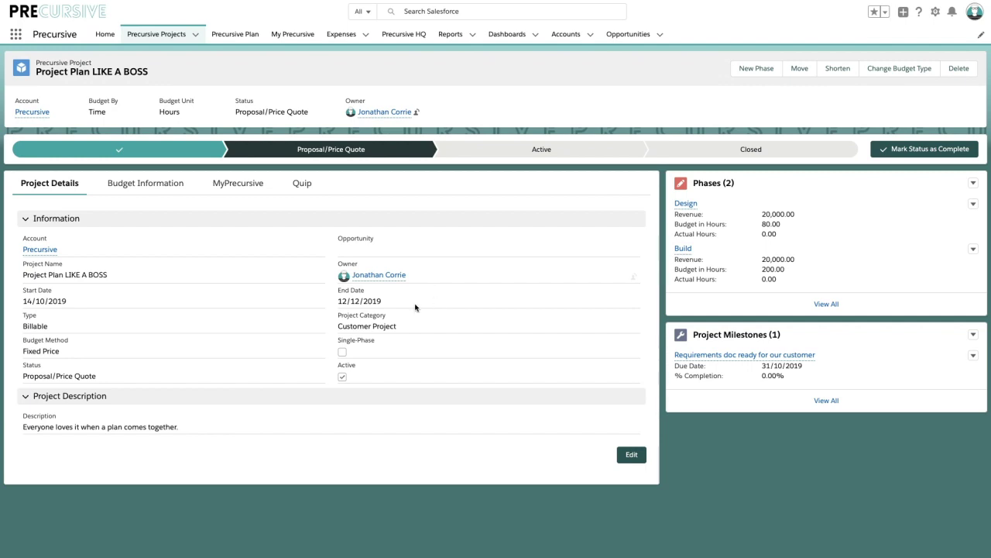
Examine the Design phase's dates, the Project Manager participant's booking and the resource plan after the project move
{"action": "left_click", "coordinate": [686, 203]}
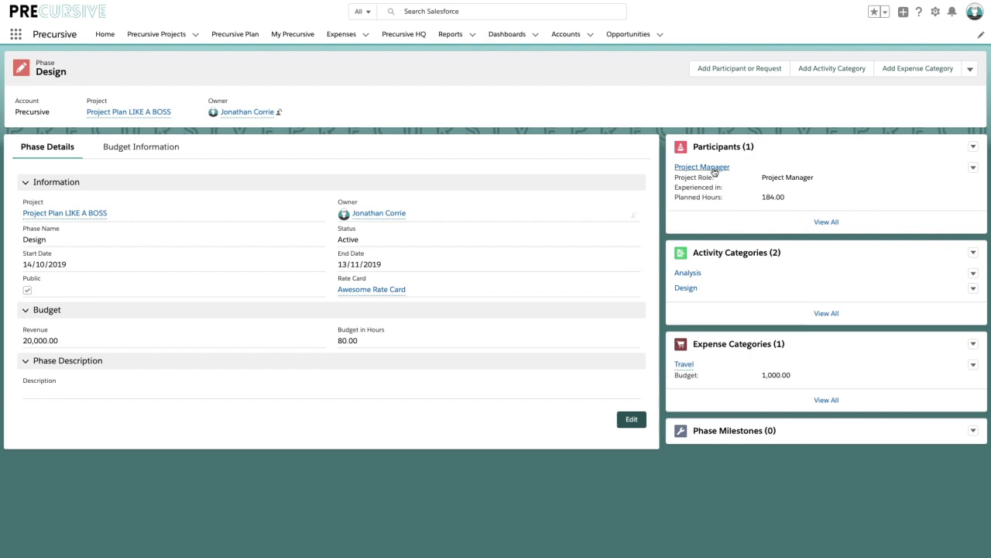
{"action": "left_click", "coordinate": [712, 168]}
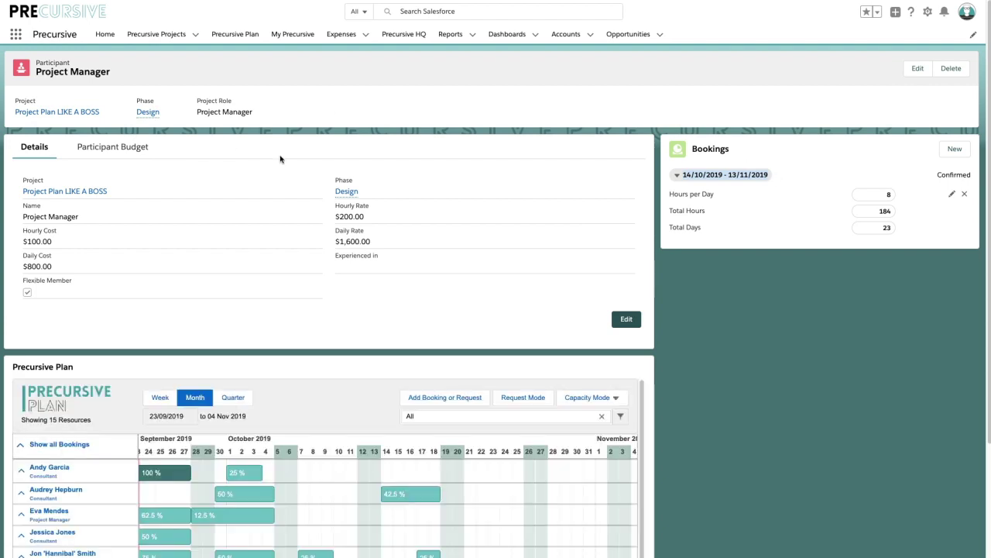
{"action": "scroll", "coordinate": [493, 274], "scroll_direction": "down", "scroll_amount": 2}
{"action": "scroll", "coordinate": [492, 274], "scroll_direction": "down", "scroll_amount": 5}
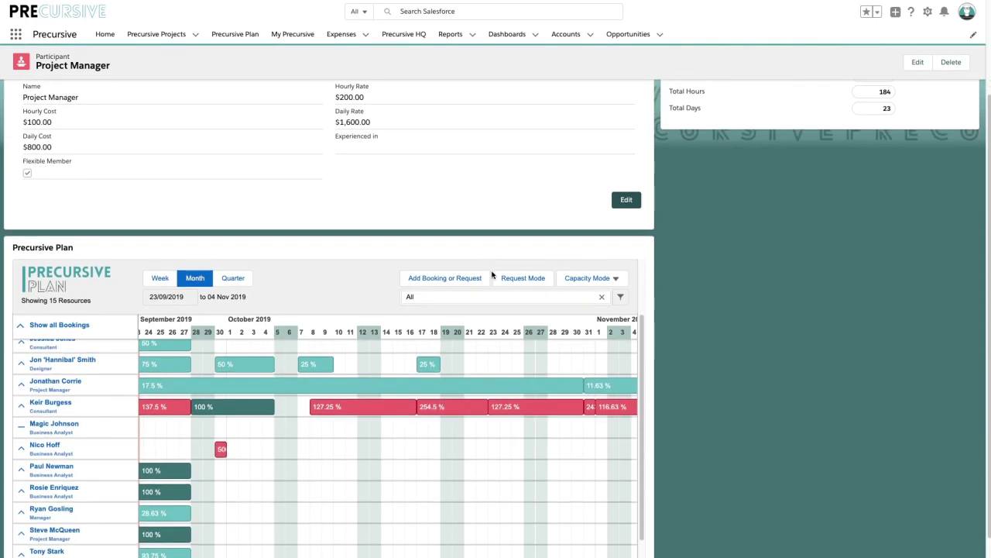
{"action": "scroll", "coordinate": [511, 343], "scroll_direction": "down", "scroll_amount": 1}
{"action": "scroll", "coordinate": [513, 348], "scroll_direction": "up", "scroll_amount": 4}
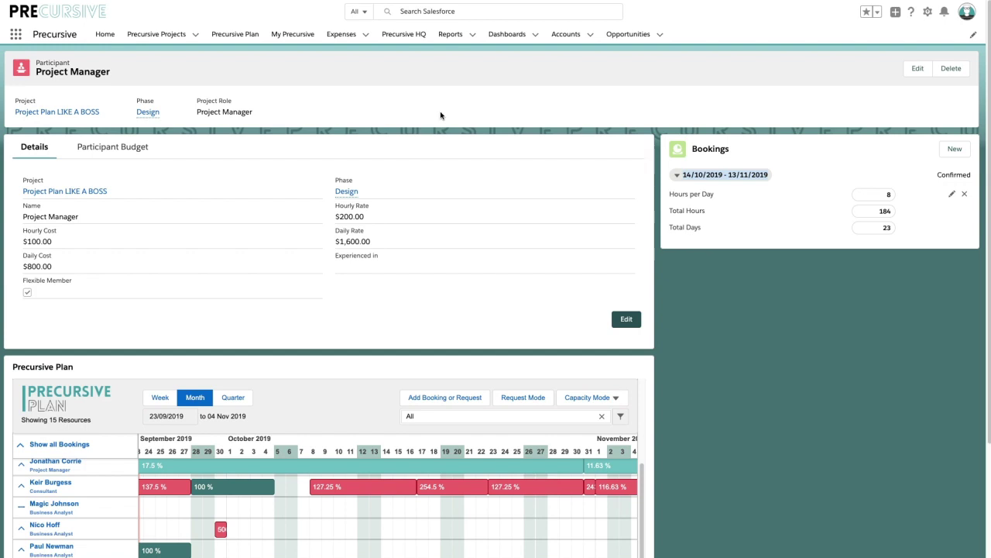
Search all records for "project" and open the Precursive project Project Plan LIKE A BOSS
{"action": "left_click", "coordinate": [175, 35]}
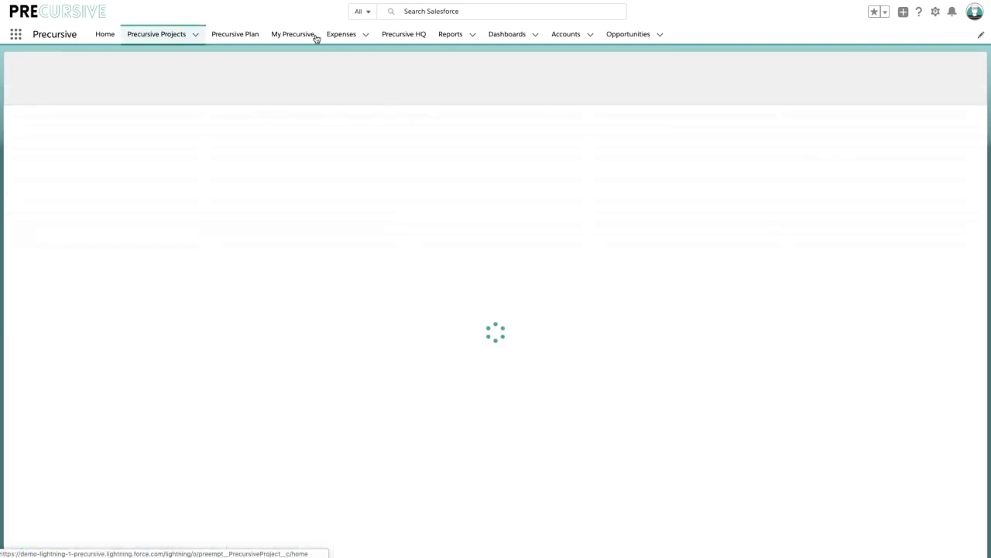
{"action": "left_click", "coordinate": [422, 11]}
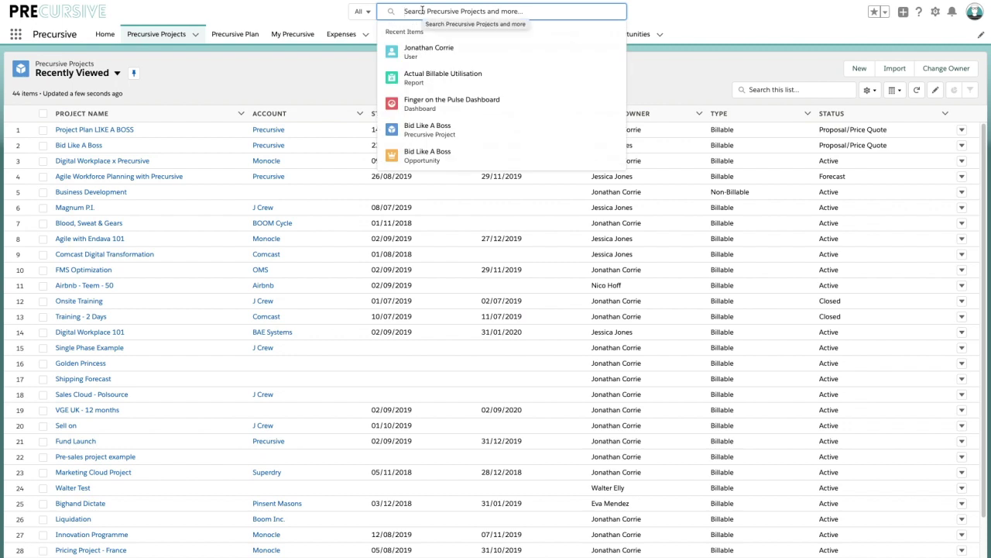
{"action": "type", "text": "project"}
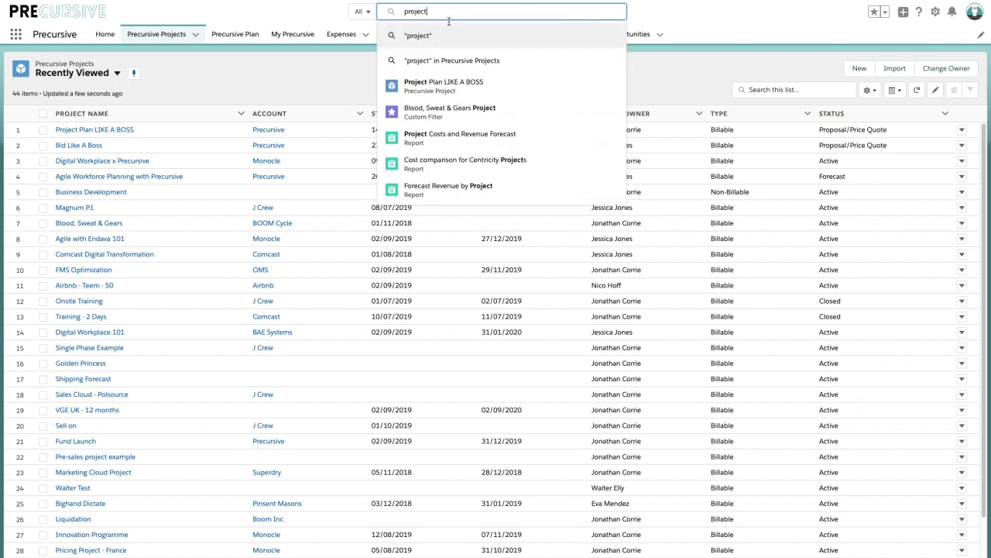
{"action": "left_click", "coordinate": [440, 87]}
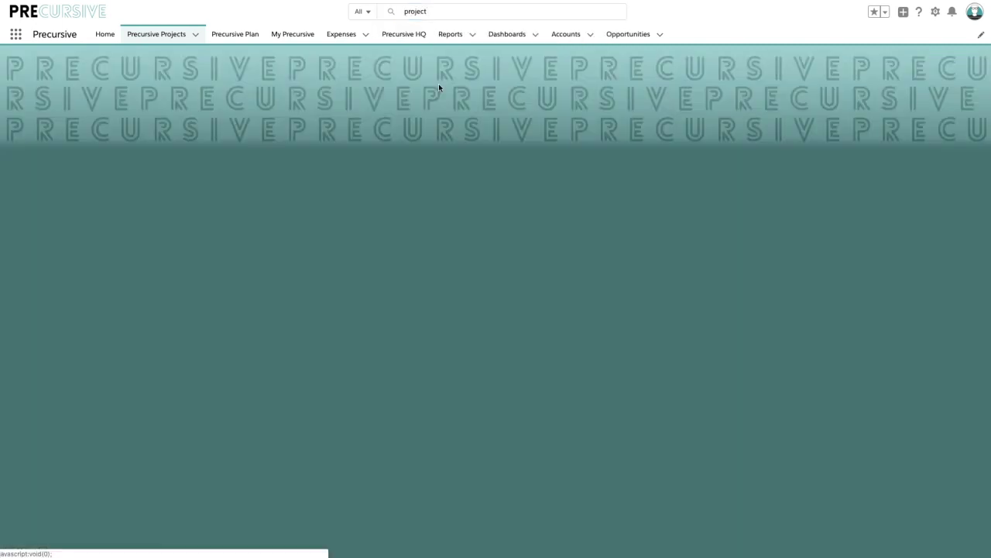